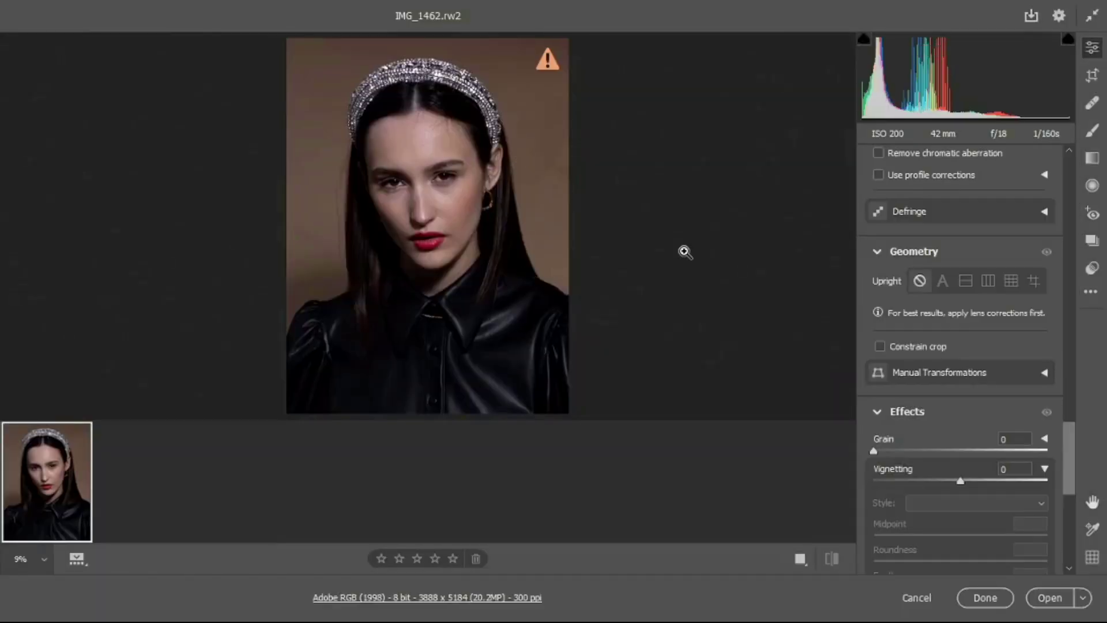
# - Set the photo's Shadows to +47, Contrast to -10 and Highlights to -4
pyautogui.scroll(10, 899, 346)
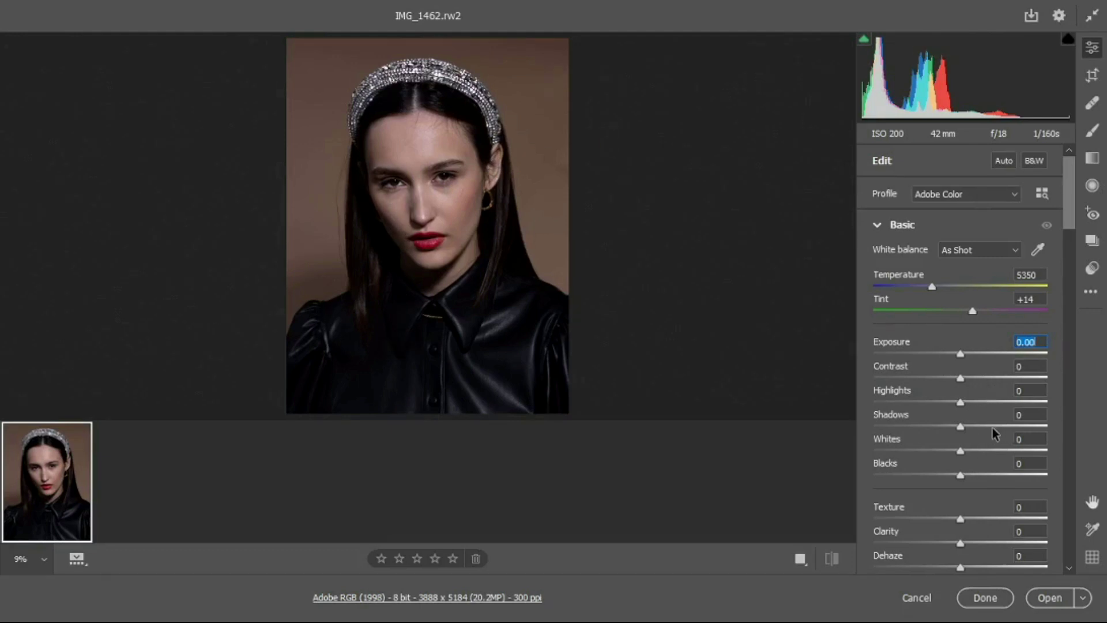
pyautogui.moveTo(961, 427); pyautogui.dragTo(1006, 427)
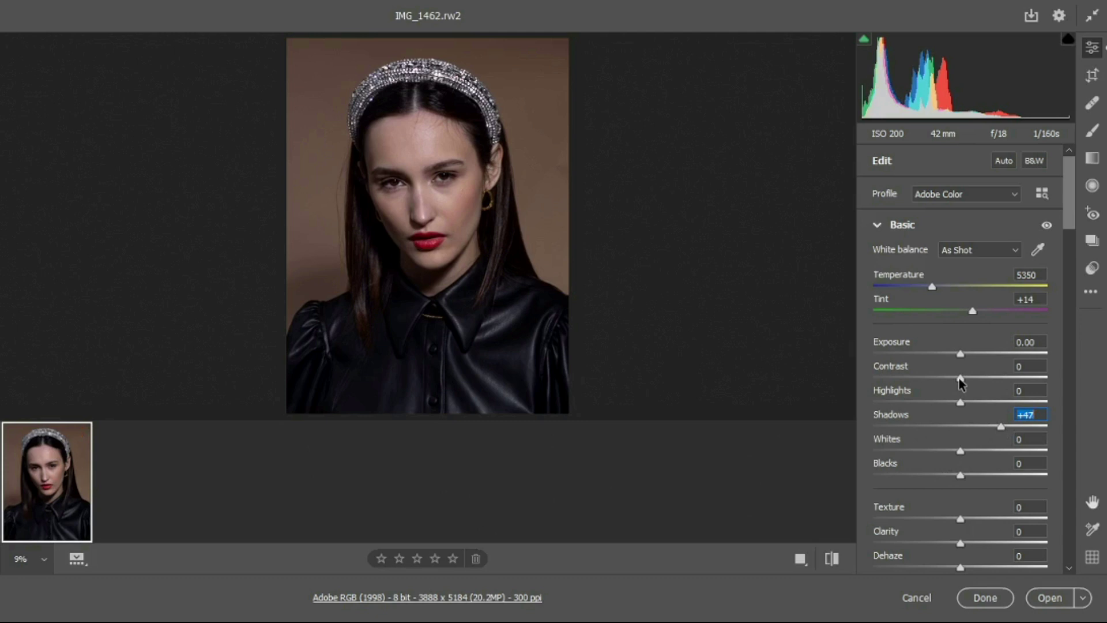
pyautogui.moveTo(960, 380); pyautogui.dragTo(952, 381)
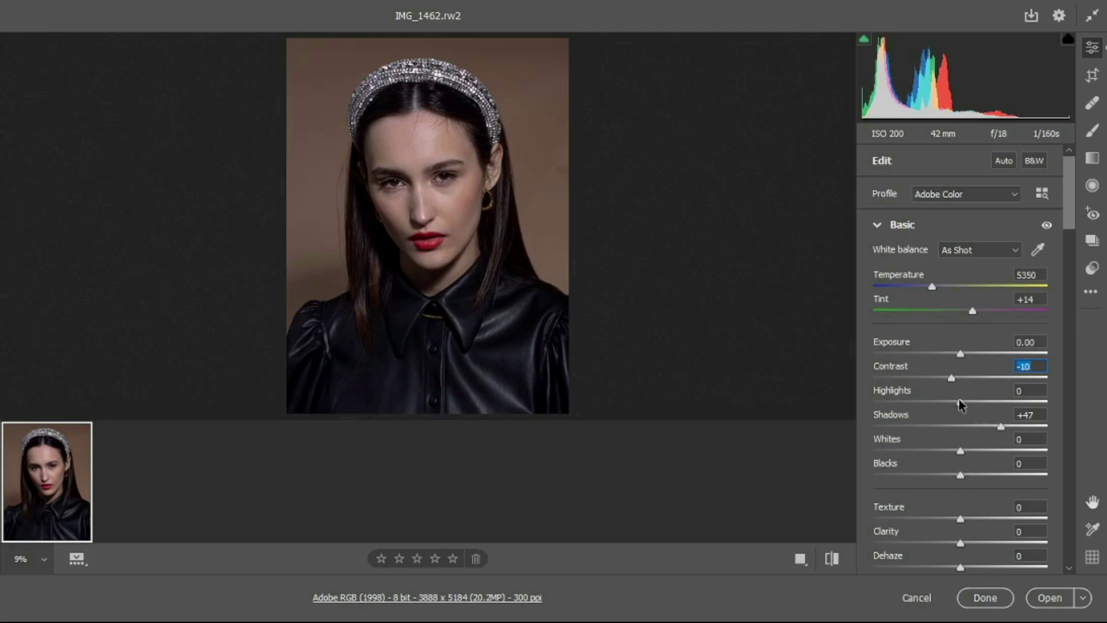
pyautogui.moveTo(960, 399); pyautogui.dragTo(957, 405)
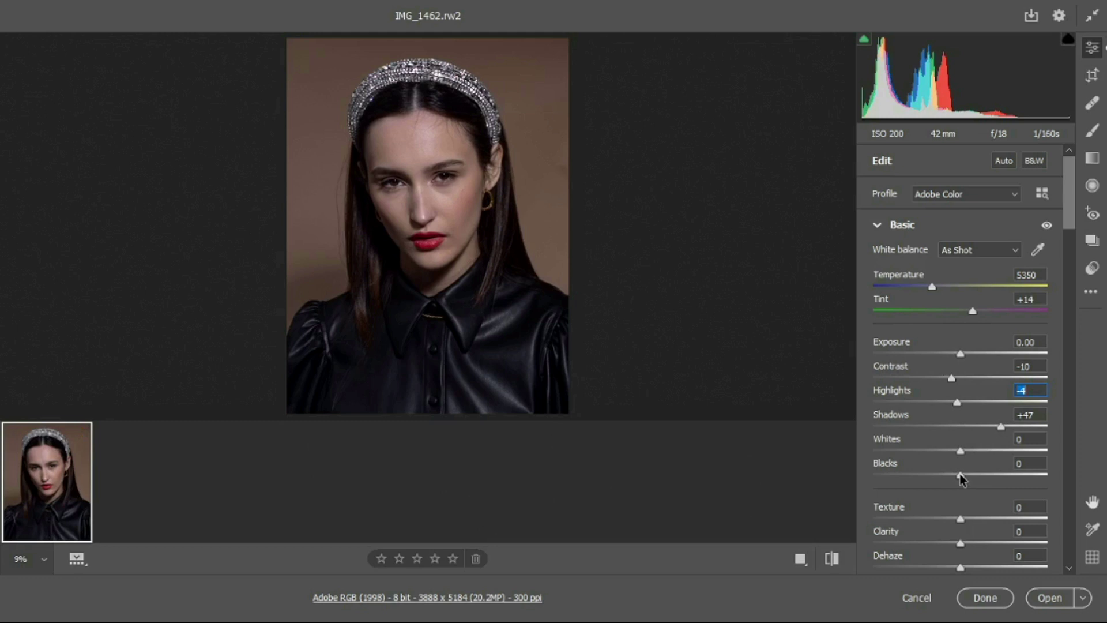
# - Raise the photo's Blacks to +36 and compare the adjusted portrait with the original version
pyautogui.moveTo(960, 477); pyautogui.dragTo(973, 478)
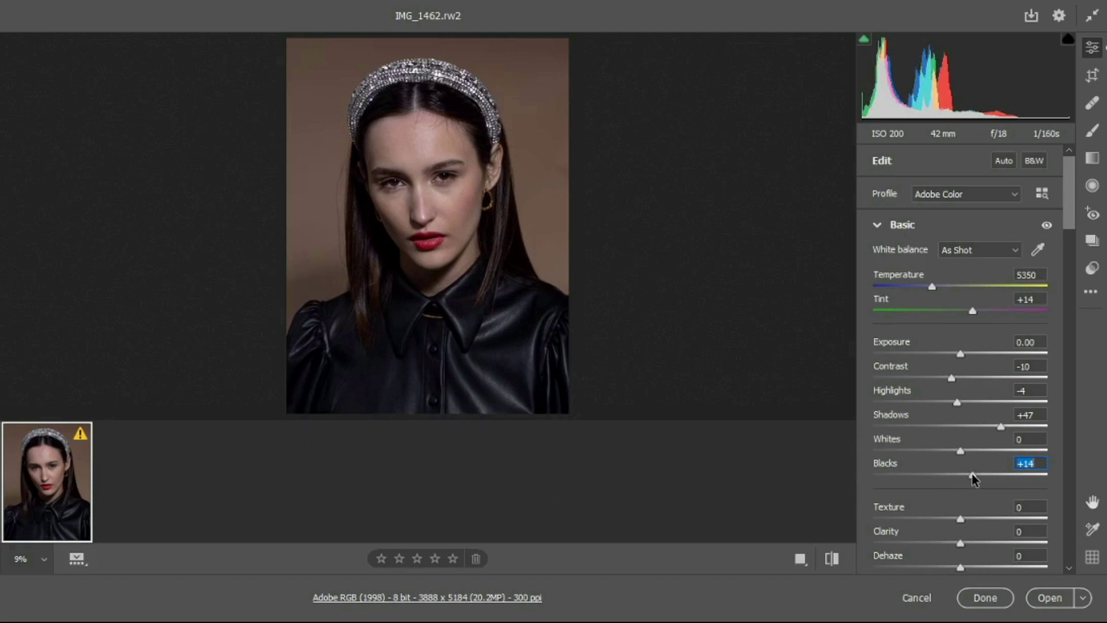
pyautogui.moveTo(986, 477)
pyautogui.mouseDown()
pyautogui.moveTo(975, 471)
pyautogui.moveTo(996, 472)
pyautogui.mouseUp()
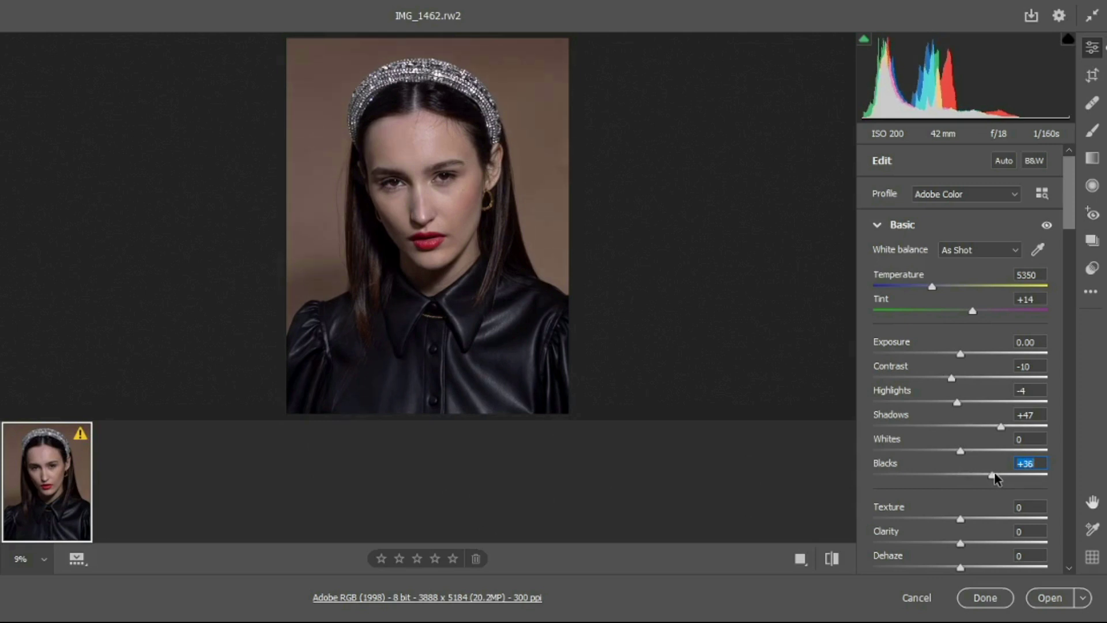
pyautogui.click(836, 563)
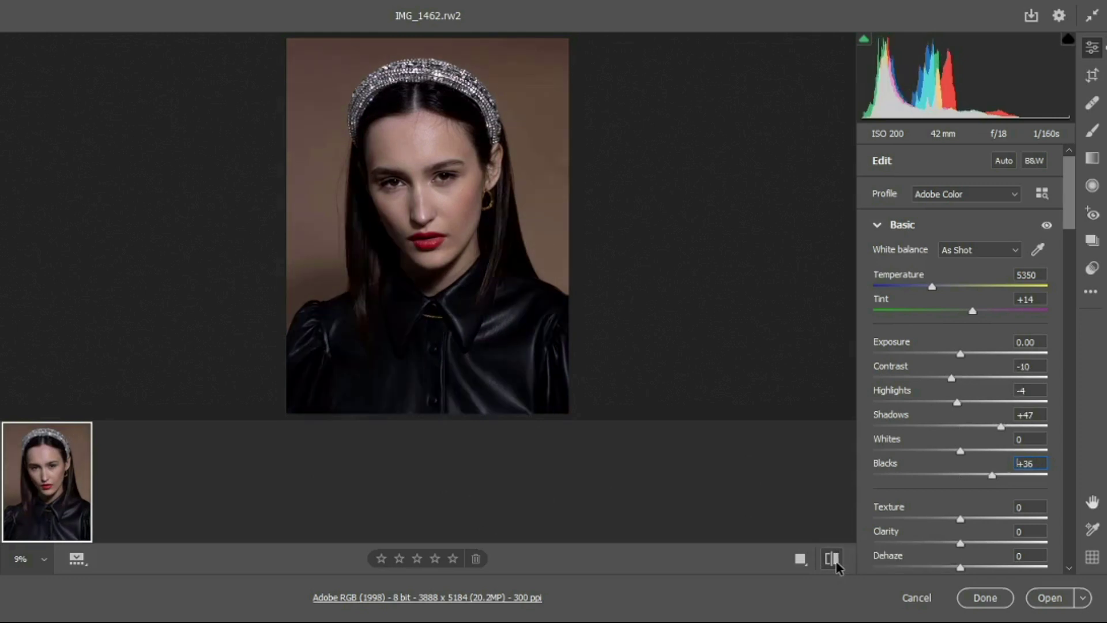
pyautogui.click(836, 563)
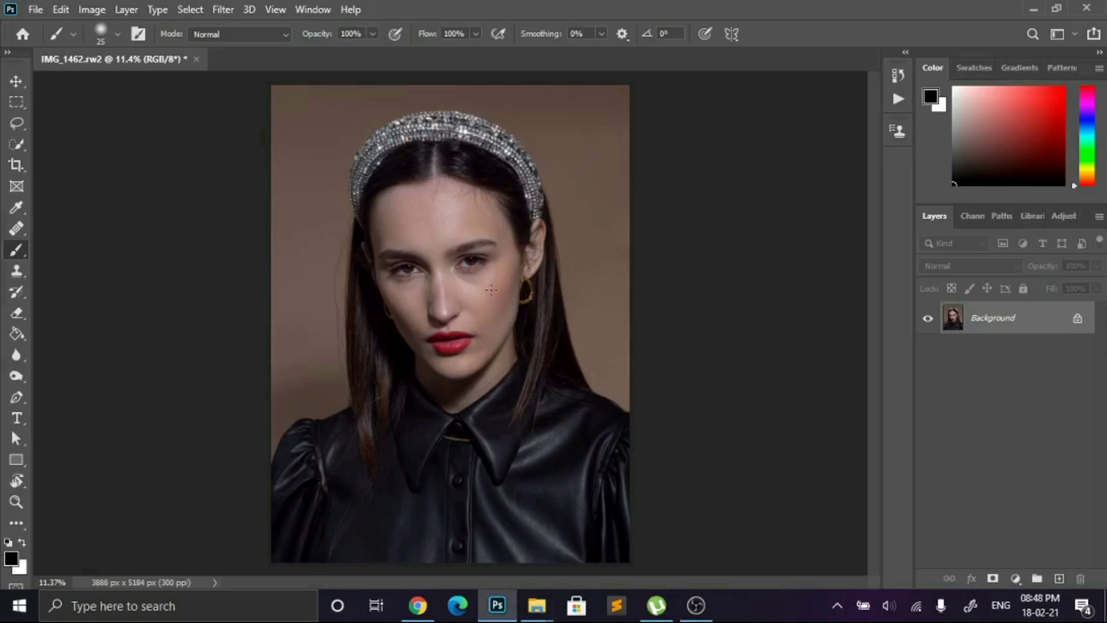
# - Add a new layer and circle the dark spot on the forehead with a black brush of size 10
pyautogui.click(1059, 578)
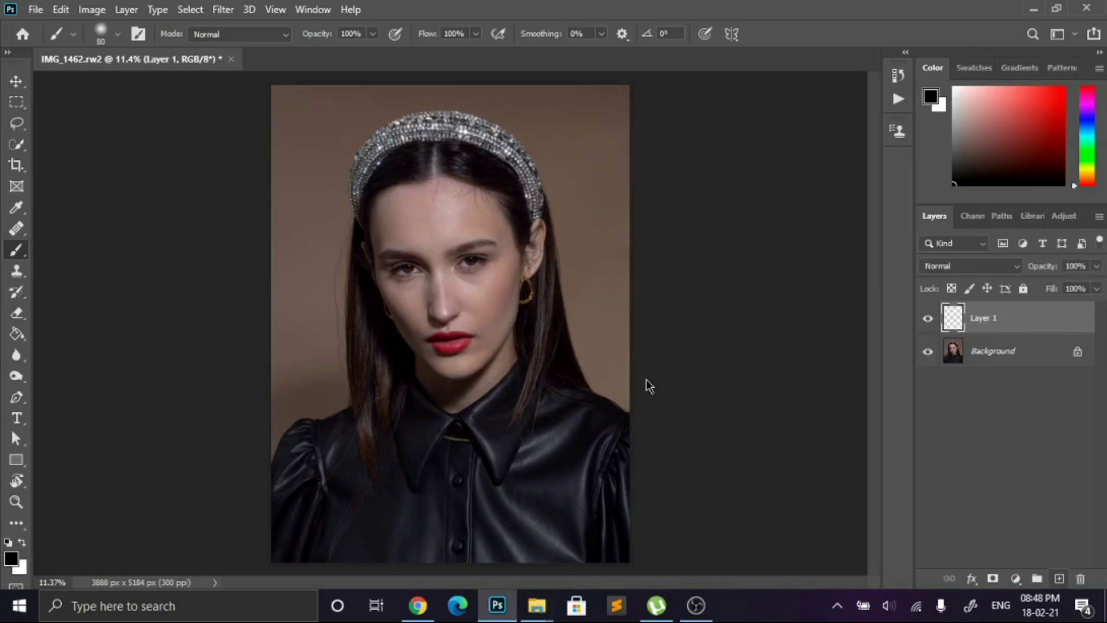
pyautogui.scroll(2, 419, 223)
pyautogui.scroll(7, 419, 224)
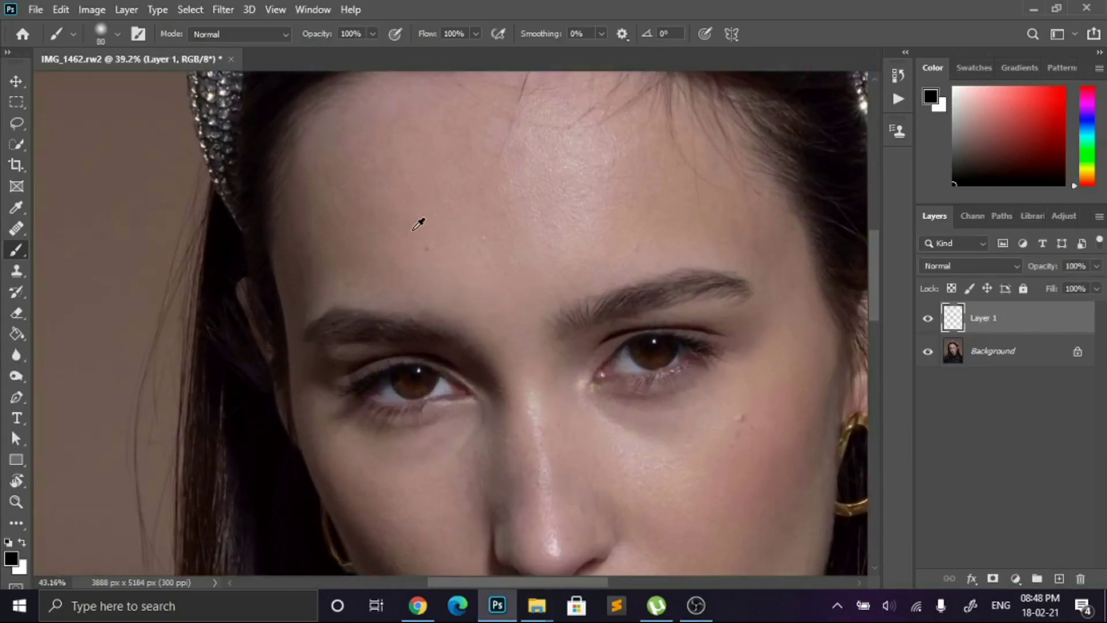
pyautogui.press('[')
pyautogui.press('[')
pyautogui.press('[')
pyautogui.press('[')
pyautogui.press('[')
pyautogui.press('[')
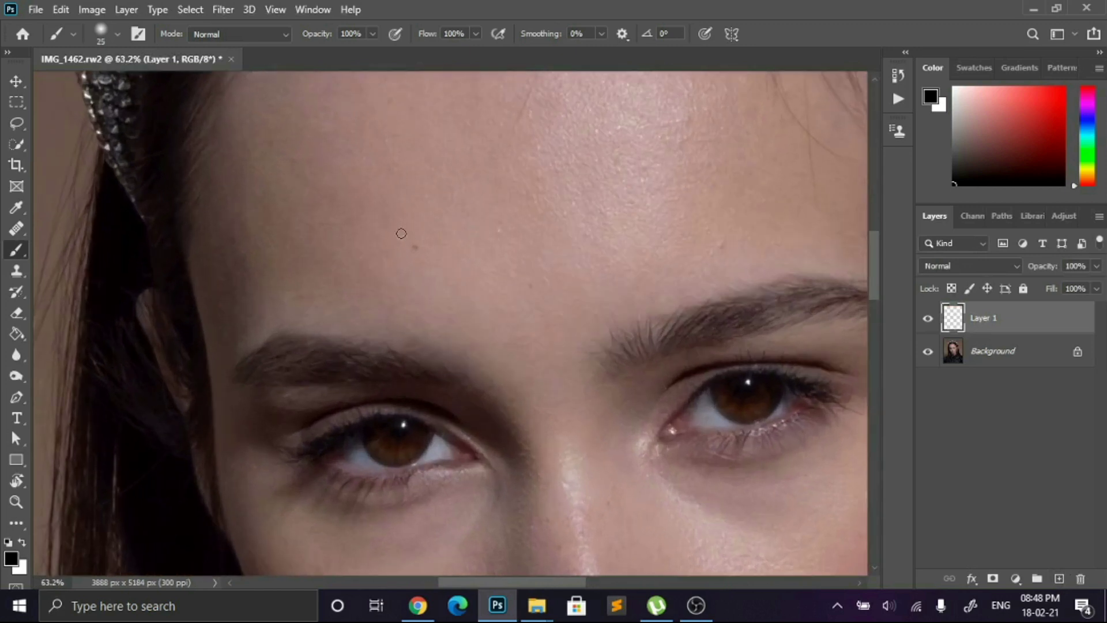
pyautogui.moveTo(411, 228)
pyautogui.mouseDown()
pyautogui.moveTo(437, 263)
pyautogui.moveTo(416, 266)
pyautogui.moveTo(400, 247)
pyautogui.moveTo(404, 225)
pyautogui.mouseUp()
pyautogui.scroll(-2, 631, 207)
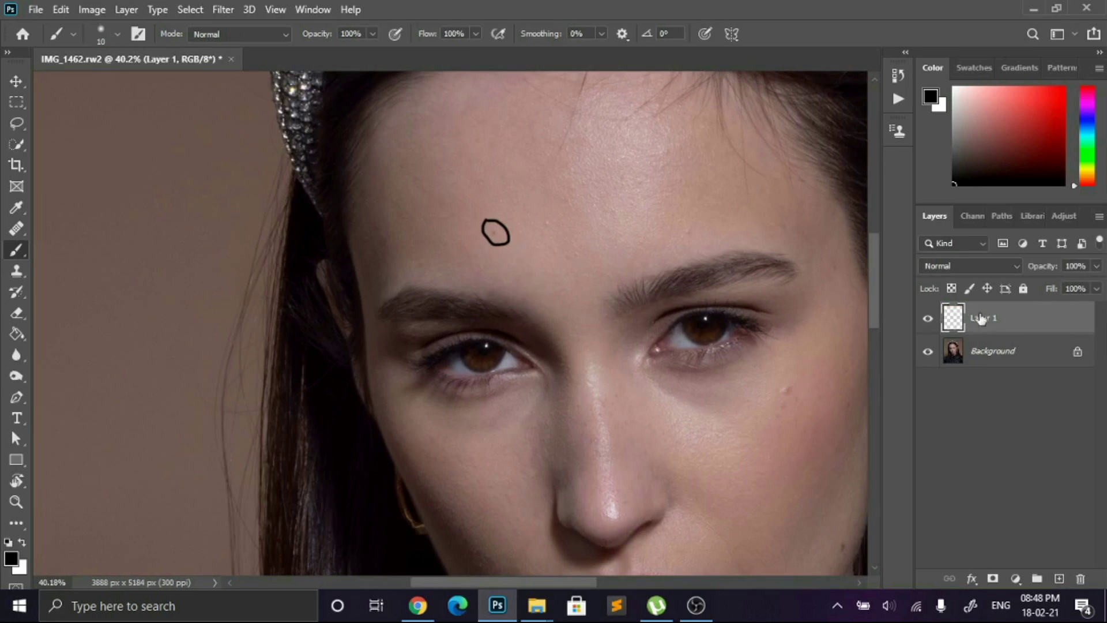
# - Rename the new marking layer as "things to remove"
pyautogui.doubleClick(980, 318)
pyautogui.press('BackSpace')
pyautogui.write('things to remove')
pyautogui.press('Return')
# - Outline the area of stray hairs across the upper forehead in black
pyautogui.scroll(2, 564, 203)
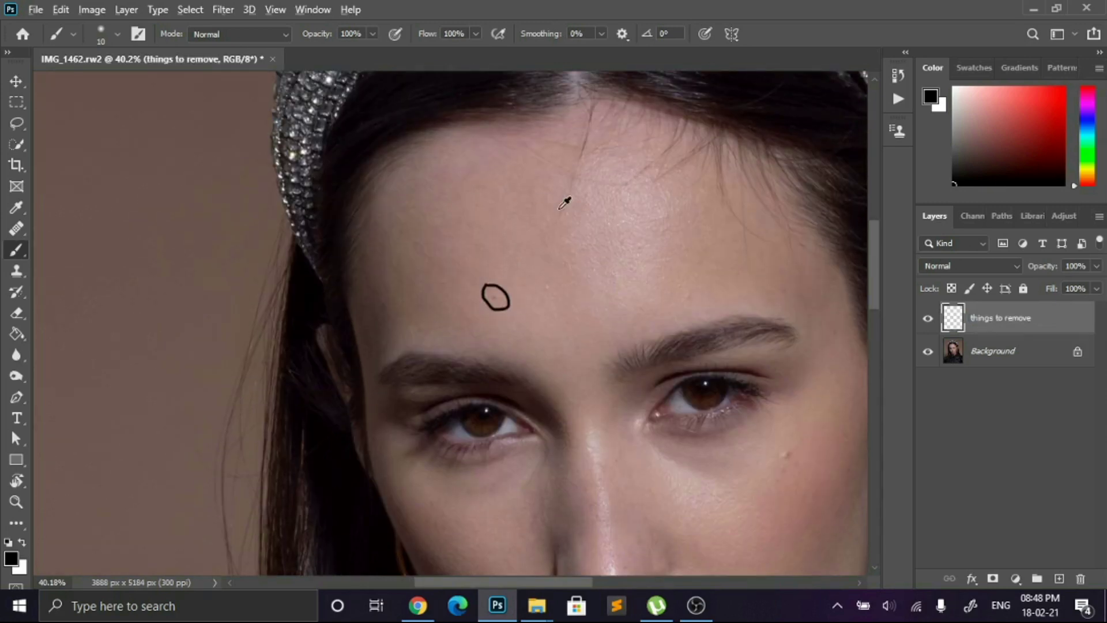
pyautogui.scroll(3, 565, 203)
pyautogui.scroll(-3, 546, 175)
pyautogui.moveTo(502, 141)
pyautogui.mouseDown()
pyautogui.moveTo(539, 214)
pyautogui.moveTo(654, 185)
pyautogui.moveTo(782, 267)
pyautogui.moveTo(662, 117)
pyautogui.moveTo(490, 145)
pyautogui.mouseUp()
pyautogui.scroll(-3, 489, 145)
pyautogui.scroll(5, 750, 311)
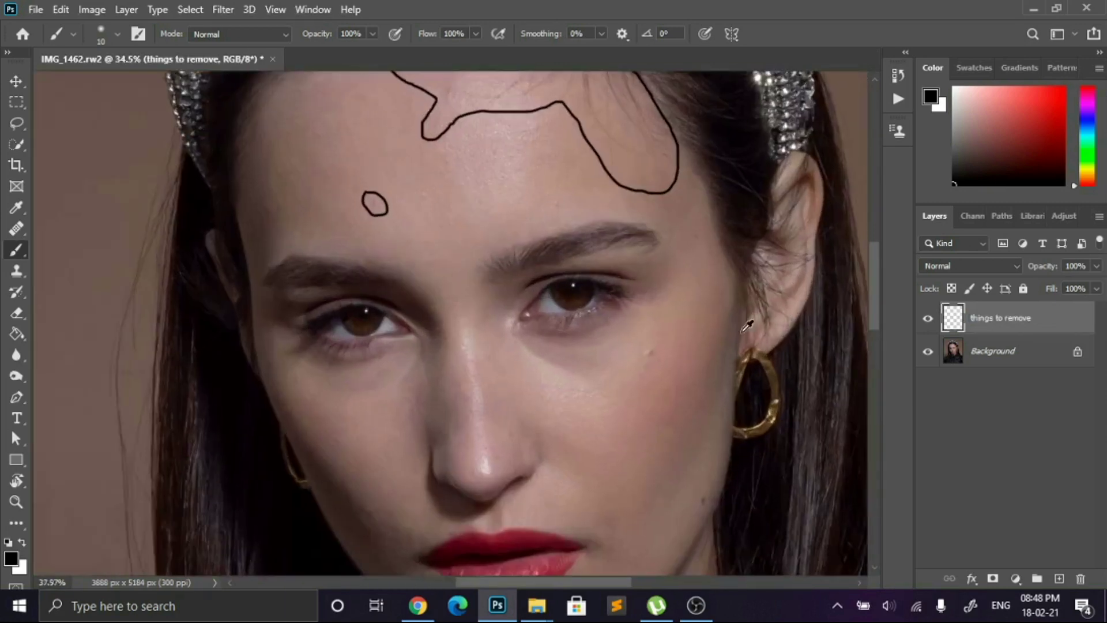
# - Circle the remaining blemishes across the forehead, around the eyebrows and on the temple and cheek near the earring
pyautogui.moveTo(455, 194)
pyautogui.mouseDown()
pyautogui.moveTo(485, 209)
pyautogui.moveTo(482, 182)
pyautogui.mouseUp()
pyautogui.moveTo(394, 105)
pyautogui.mouseDown()
pyautogui.moveTo(424, 122)
pyautogui.moveTo(404, 104)
pyautogui.mouseUp()
pyautogui.scroll(2, 415, 115)
pyautogui.moveTo(444, 135)
pyautogui.mouseDown()
pyautogui.moveTo(436, 150)
pyautogui.moveTo(444, 138)
pyautogui.mouseUp()
pyautogui.moveTo(282, 230)
pyautogui.mouseDown()
pyautogui.moveTo(292, 264)
pyautogui.moveTo(283, 230)
pyautogui.mouseUp()
pyautogui.scroll(-3, 183, 268)
pyautogui.scroll(4, 218, 327)
pyautogui.moveTo(271, 319)
pyautogui.mouseDown()
pyautogui.moveTo(256, 295)
pyautogui.moveTo(276, 288)
pyautogui.mouseUp()
pyautogui.moveTo(378, 253)
pyautogui.mouseDown()
pyautogui.moveTo(404, 271)
pyautogui.moveTo(381, 245)
pyautogui.mouseUp()
pyautogui.scroll(-3, 467, 256)
pyautogui.scroll(2, 582, 350)
pyautogui.moveTo(590, 297)
pyautogui.mouseDown()
pyautogui.moveTo(618, 339)
pyautogui.moveTo(592, 298)
pyautogui.mouseUp()
pyautogui.moveTo(696, 317); pyautogui.dragTo(705, 320)
pyautogui.scroll(3, 706, 321)
pyautogui.moveTo(634, 151)
pyautogui.mouseDown()
pyautogui.moveTo(620, 180)
pyautogui.moveTo(672, 190)
pyautogui.moveTo(623, 185)
pyautogui.mouseUp()
pyautogui.moveTo(672, 295); pyautogui.dragTo(679, 276)
pyautogui.scroll(-3, 507, 338)
pyautogui.scroll(3, 230, 213)
pyautogui.moveTo(177, 256)
pyautogui.mouseDown()
pyautogui.moveTo(178, 321)
pyautogui.moveTo(180, 251)
pyautogui.mouseUp()
pyautogui.moveTo(261, 309)
pyautogui.mouseDown()
pyautogui.moveTo(281, 330)
pyautogui.moveTo(267, 293)
pyautogui.mouseUp()
pyautogui.scroll(2, 267, 293)
pyautogui.moveTo(245, 203)
pyautogui.mouseDown()
pyautogui.moveTo(284, 223)
pyautogui.moveTo(248, 201)
pyautogui.mouseUp()
pyautogui.scroll(2, 493, 257)
pyautogui.moveTo(340, 162)
pyautogui.mouseDown()
pyautogui.moveTo(346, 234)
pyautogui.moveTo(326, 159)
pyautogui.mouseUp()
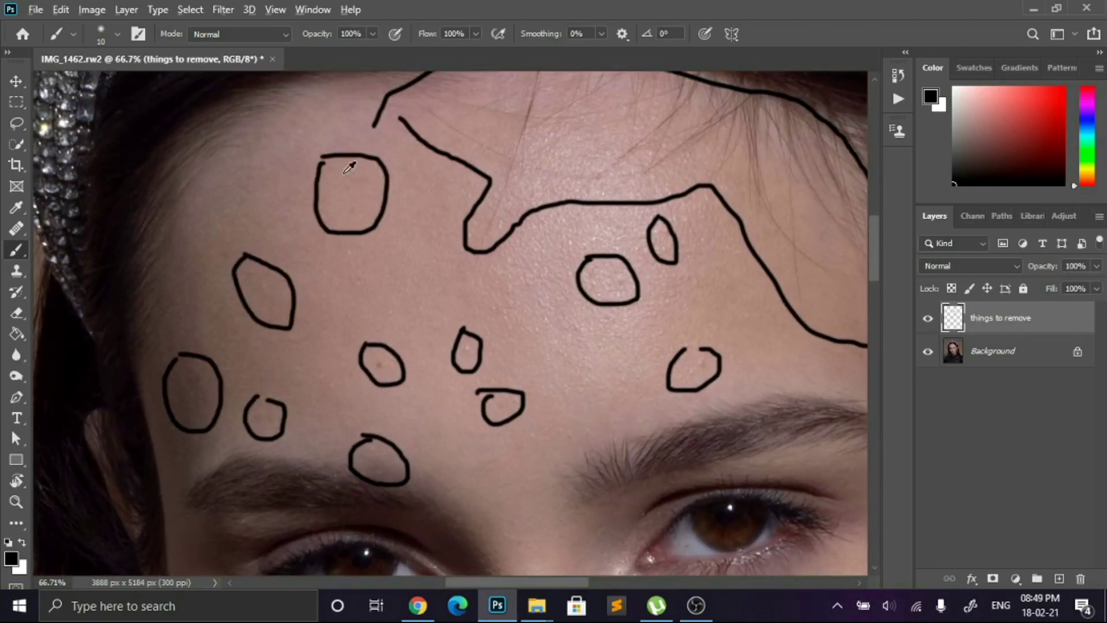
# - Circle the blemishes beside the nose and along the bridge and tip of the nose in black
pyautogui.scroll(-3, 369, 260)
pyautogui.scroll(4, 394, 349)
pyautogui.moveTo(389, 309)
pyautogui.mouseDown()
pyautogui.moveTo(422, 343)
pyautogui.moveTo(392, 303)
pyautogui.mouseUp()
pyautogui.scroll(-4, 511, 296)
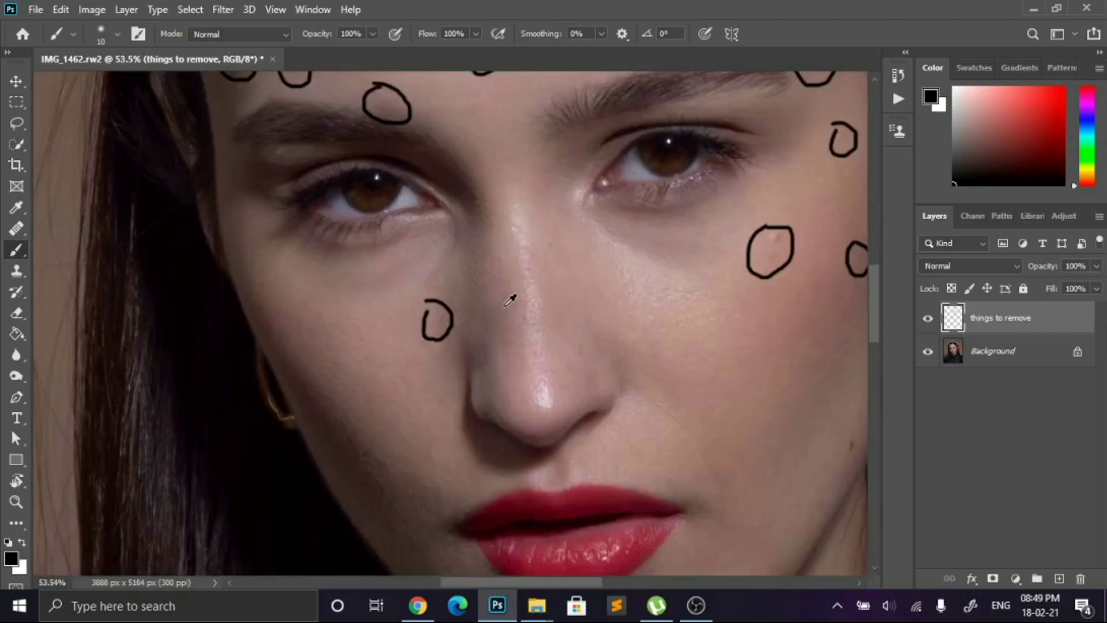
pyautogui.scroll(4, 696, 370)
pyautogui.moveTo(264, 200)
pyautogui.mouseDown()
pyautogui.moveTo(296, 199)
pyautogui.moveTo(221, 207)
pyautogui.moveTo(258, 214)
pyautogui.moveTo(228, 145)
pyautogui.mouseUp()
pyautogui.scroll(2, 259, 216)
pyautogui.scroll(-4, 346, 178)
pyautogui.scroll(2, 295, 212)
pyautogui.scroll(-3, 295, 212)
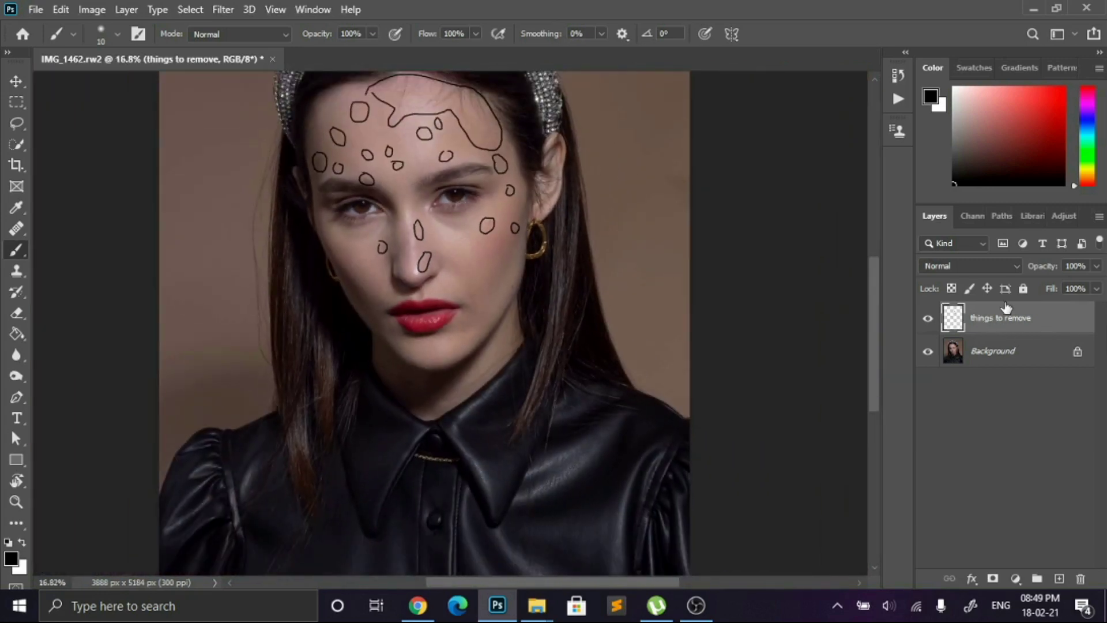
# - Outline the marks around the mouth corners and circle the spot on the cheek under the shadowed eye
pyautogui.scroll(5, 456, 300)
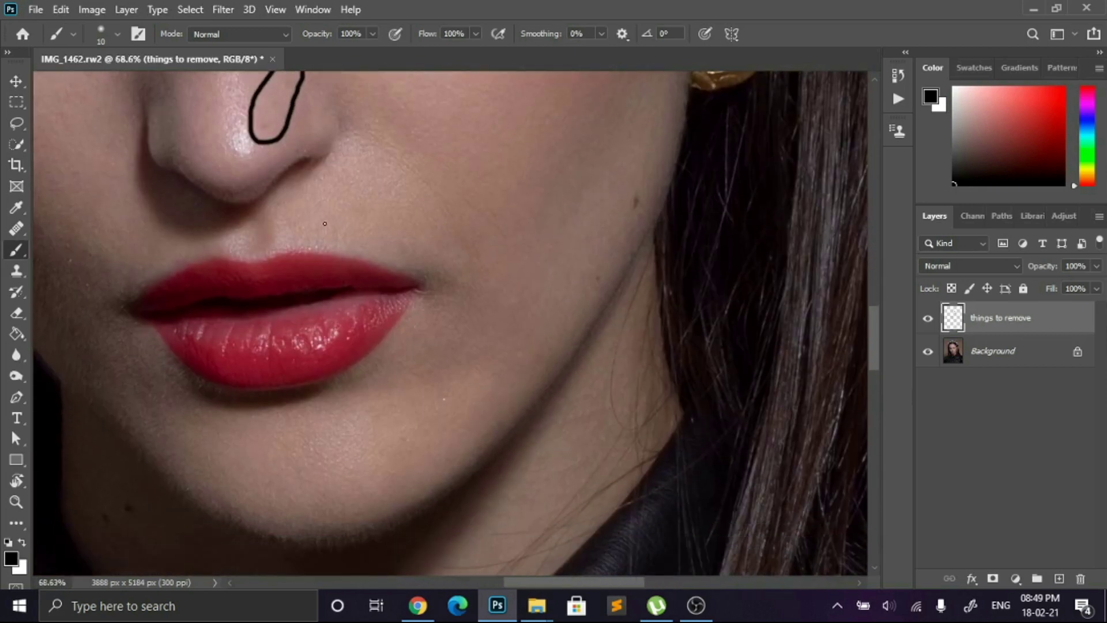
pyautogui.moveTo(397, 248)
pyautogui.mouseDown()
pyautogui.moveTo(473, 274)
pyautogui.moveTo(412, 234)
pyautogui.mouseUp()
pyautogui.moveTo(384, 159)
pyautogui.mouseDown()
pyautogui.moveTo(475, 260)
pyautogui.moveTo(468, 205)
pyautogui.moveTo(380, 147)
pyautogui.mouseUp()
pyautogui.scroll(-2, 346, 275)
pyautogui.scroll(3, 346, 275)
pyautogui.moveTo(347, 257)
pyautogui.mouseDown()
pyautogui.moveTo(334, 279)
pyautogui.moveTo(347, 254)
pyautogui.mouseUp()
pyautogui.scroll(4, 384, 306)
pyautogui.moveTo(171, 197); pyautogui.dragTo(178, 195)
pyautogui.scroll(-5, 343, 274)
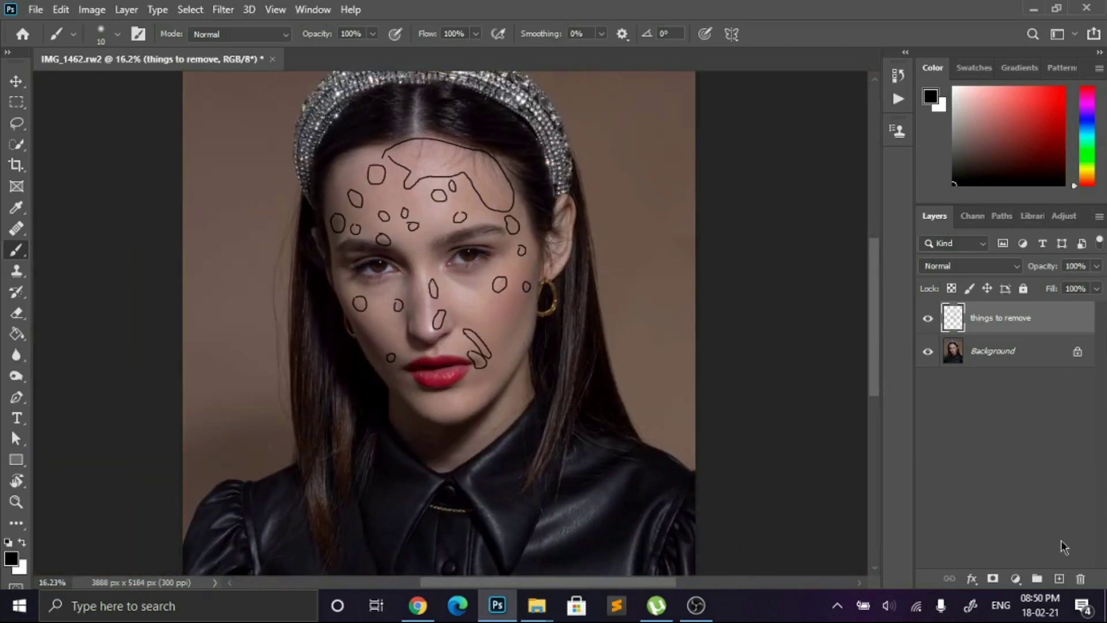
# - Add another layer above the markings and name it "things to keep"
pyautogui.click(1063, 583)
pyautogui.doubleClick(984, 318)
pyautogui.write('things to')
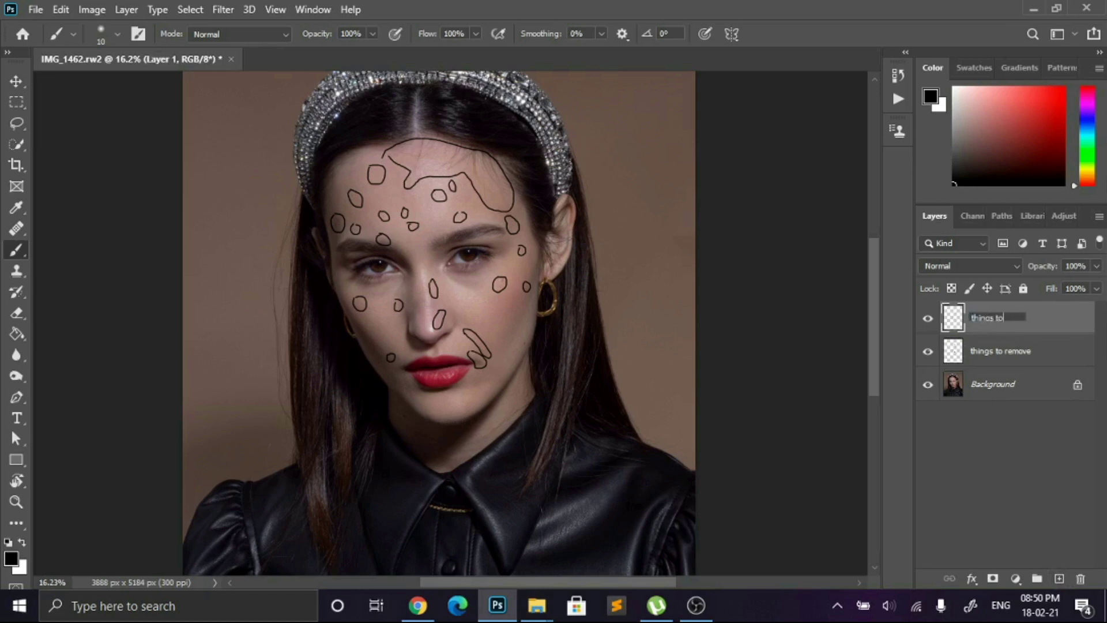
pyautogui.press('Return')
# - Circle the mole on the jawline below the earring with a white brush
pyautogui.press('x')
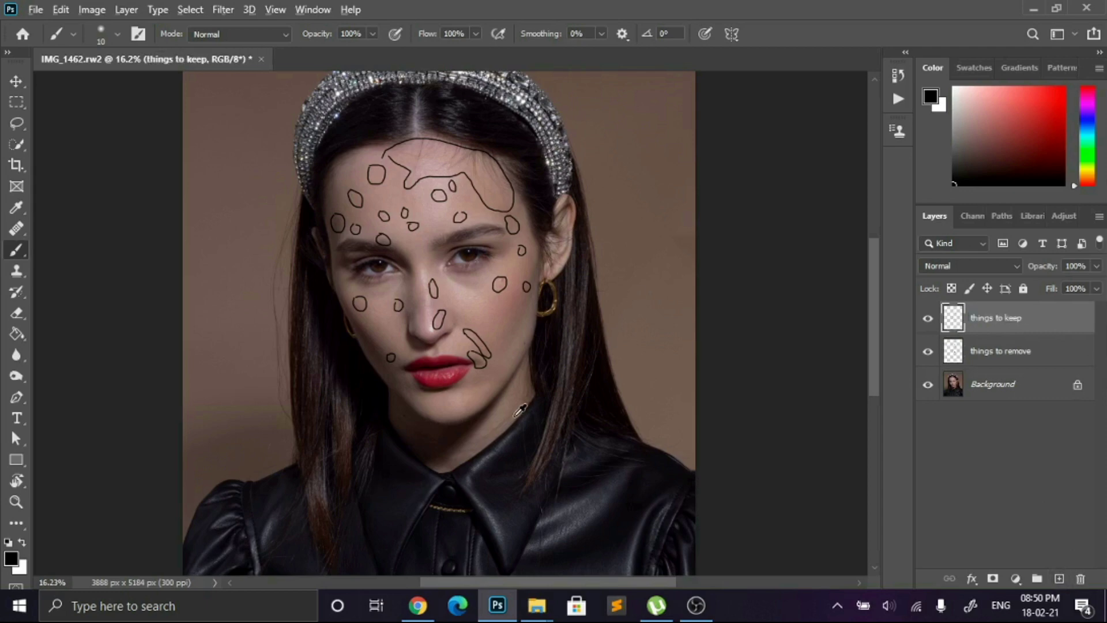
pyautogui.scroll(4, 522, 406)
pyautogui.scroll(2, 512, 230)
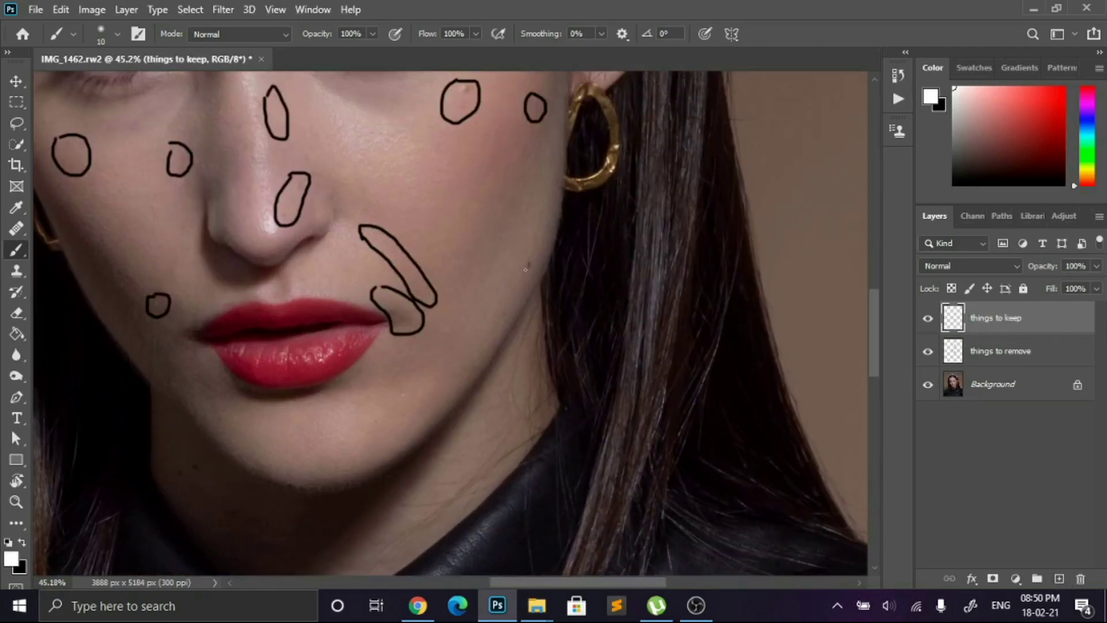
pyautogui.moveTo(530, 280)
pyautogui.mouseDown()
pyautogui.moveTo(540, 252)
pyautogui.moveTo(518, 253)
pyautogui.mouseUp()
pyautogui.scroll(2, 509, 282)
pyautogui.scroll(-6, 509, 278)
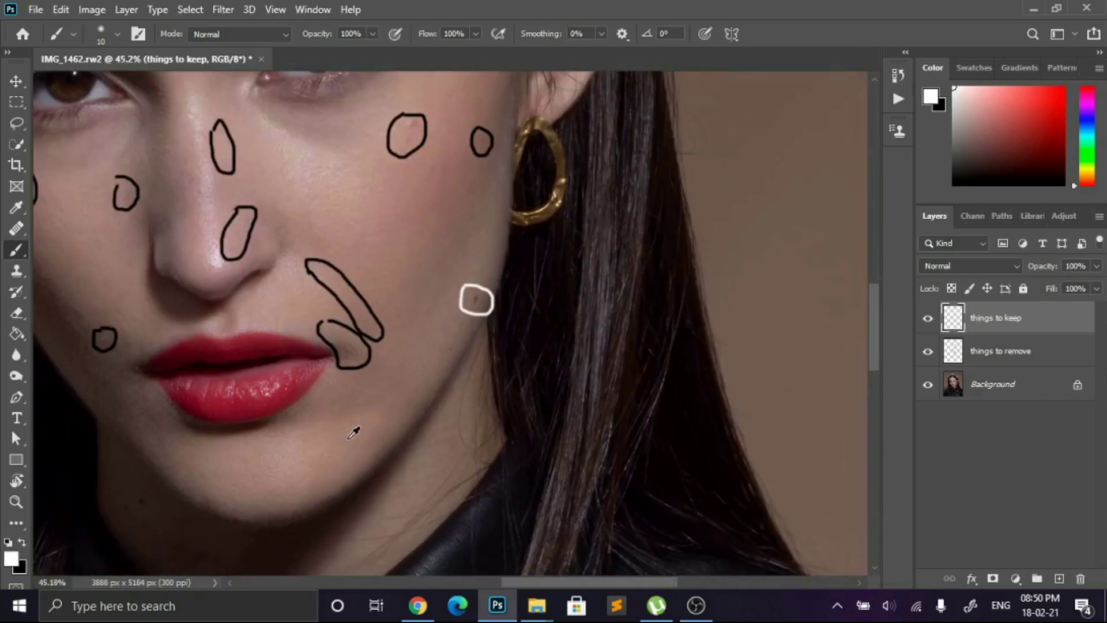
# - Circle the moles on the neck below the jaw in white
pyautogui.scroll(5, 366, 418)
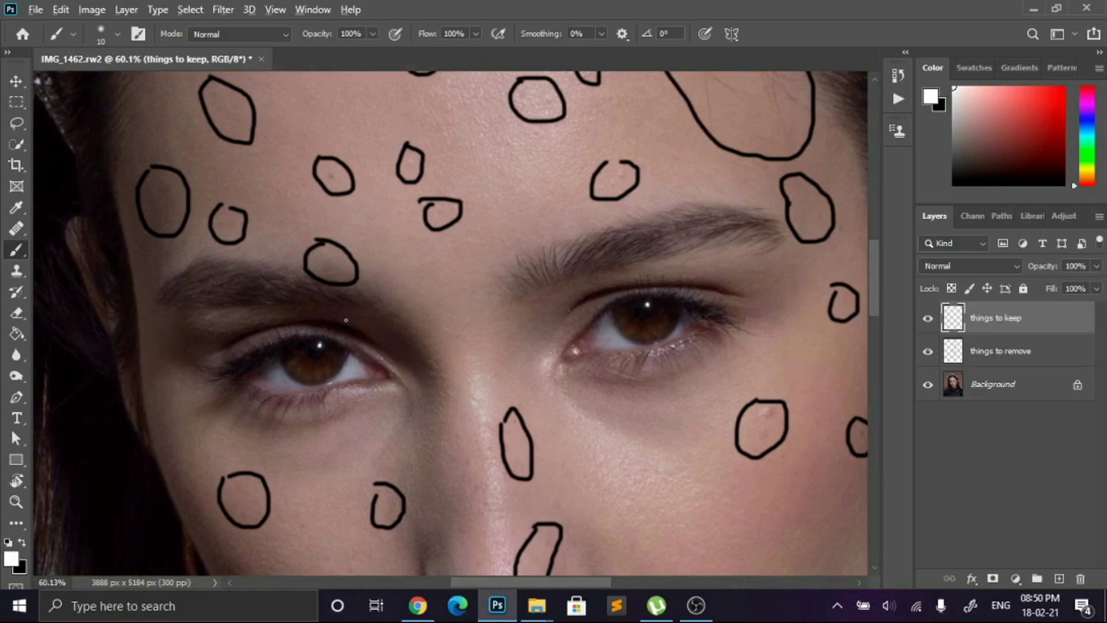
pyautogui.scroll(-1, 351, 314)
pyautogui.scroll(-3, 425, 361)
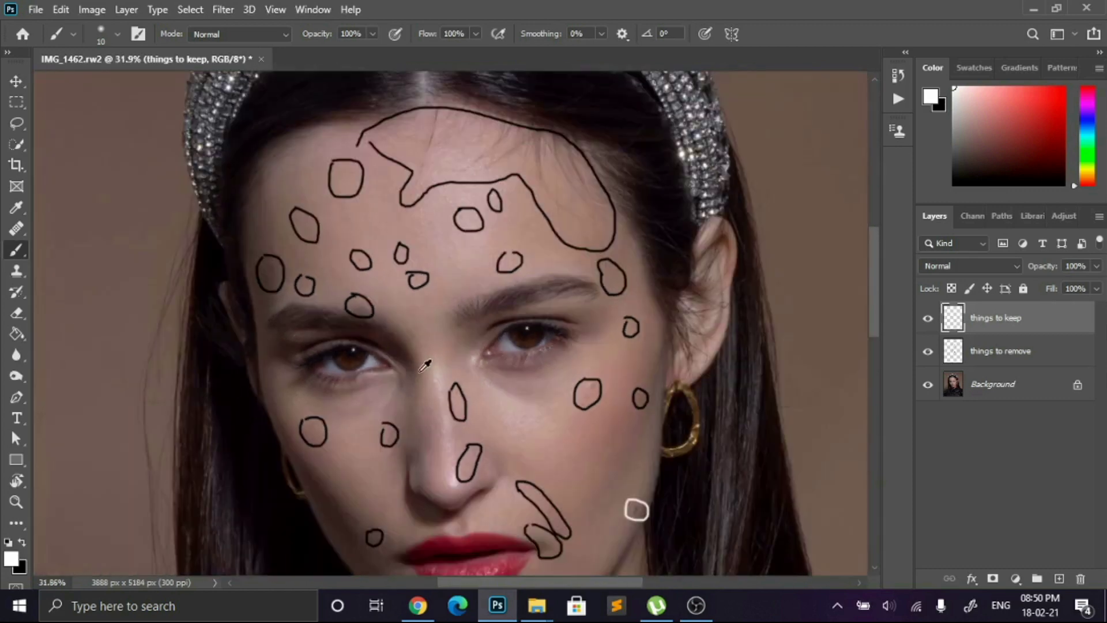
pyautogui.scroll(-2, 429, 354)
pyautogui.scroll(-2, 429, 355)
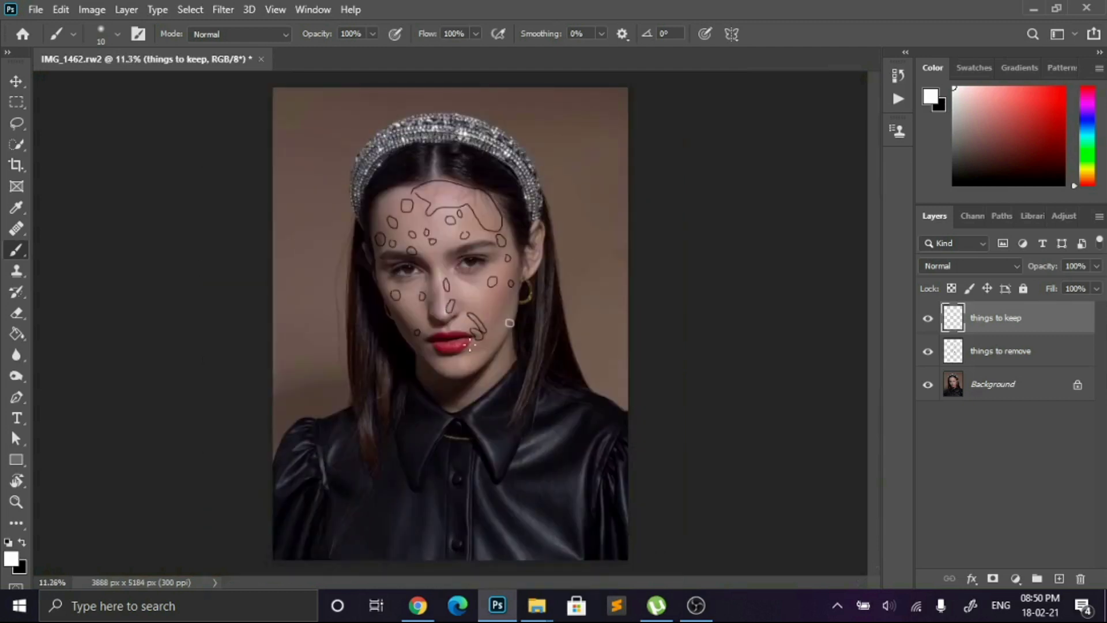
pyautogui.scroll(6, 461, 358)
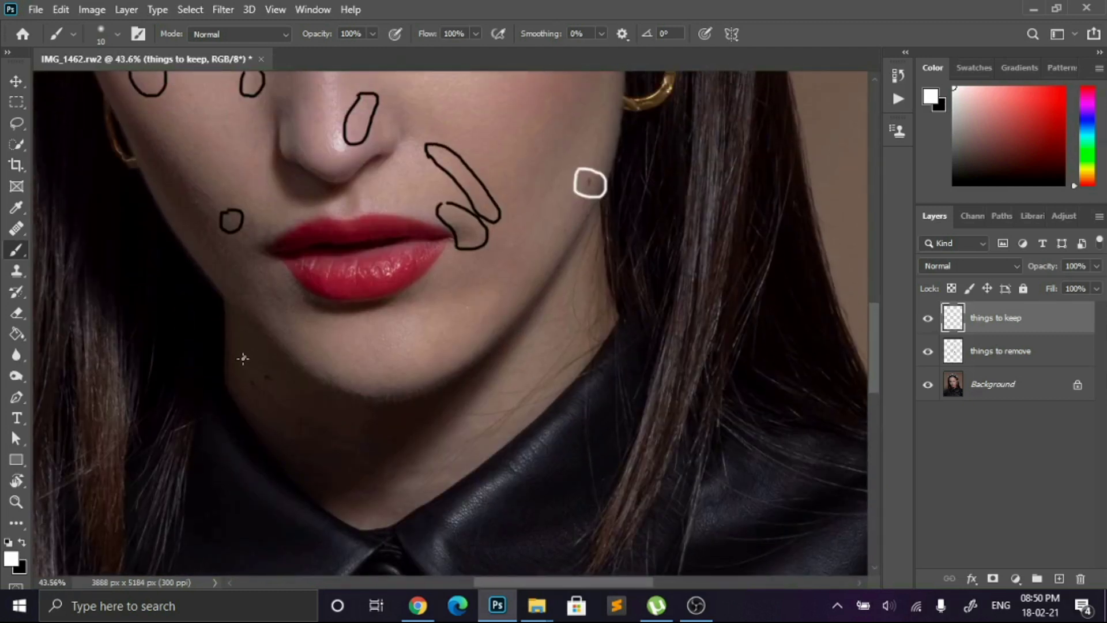
pyautogui.moveTo(243, 358)
pyautogui.mouseDown()
pyautogui.moveTo(259, 398)
pyautogui.moveTo(281, 391)
pyautogui.moveTo(278, 364)
pyautogui.moveTo(244, 358)
pyautogui.mouseUp()
# - Examine the marked face close up, especially the skin around the eyes, then the whole portrait
pyautogui.scroll(2, 358, 413)
pyautogui.scroll(3, 358, 412)
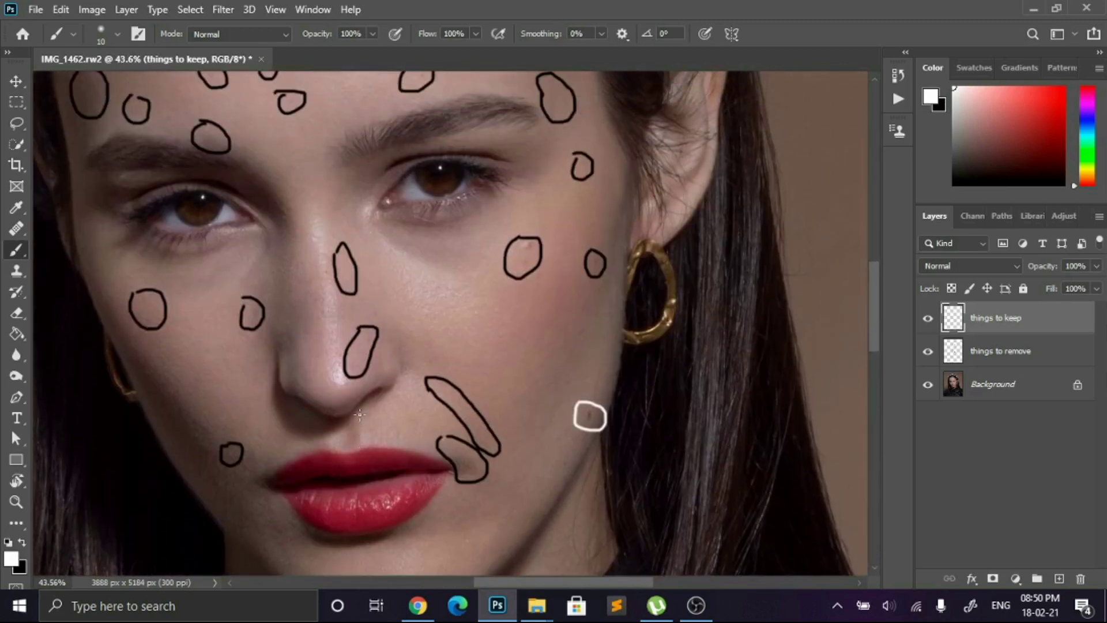
pyautogui.hscroll(-4, 452, 415)
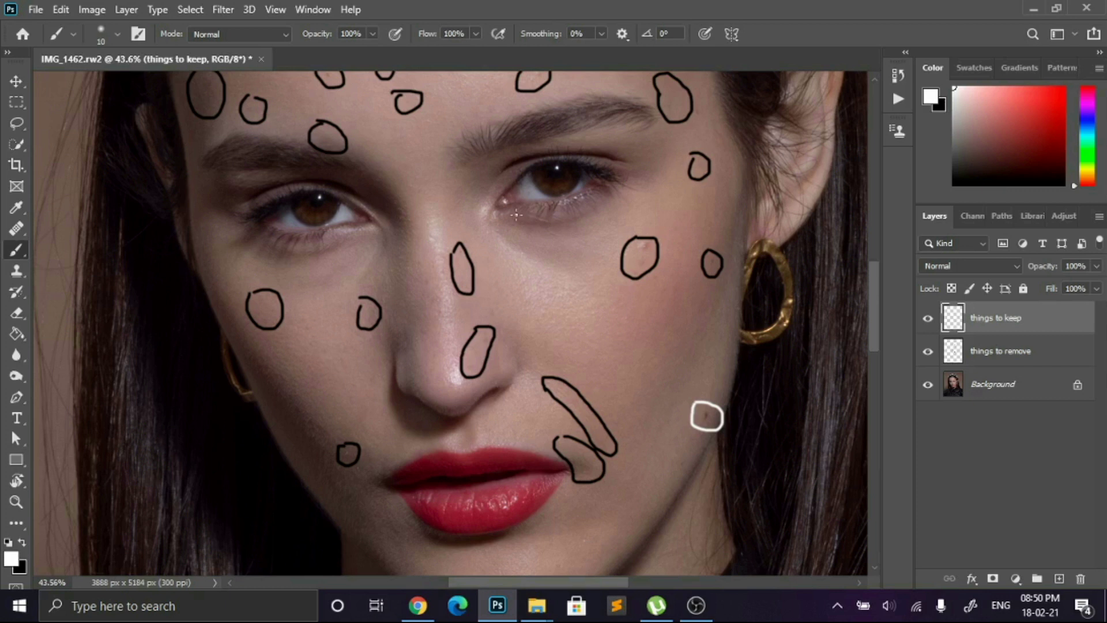
pyautogui.scroll(1, 538, 261)
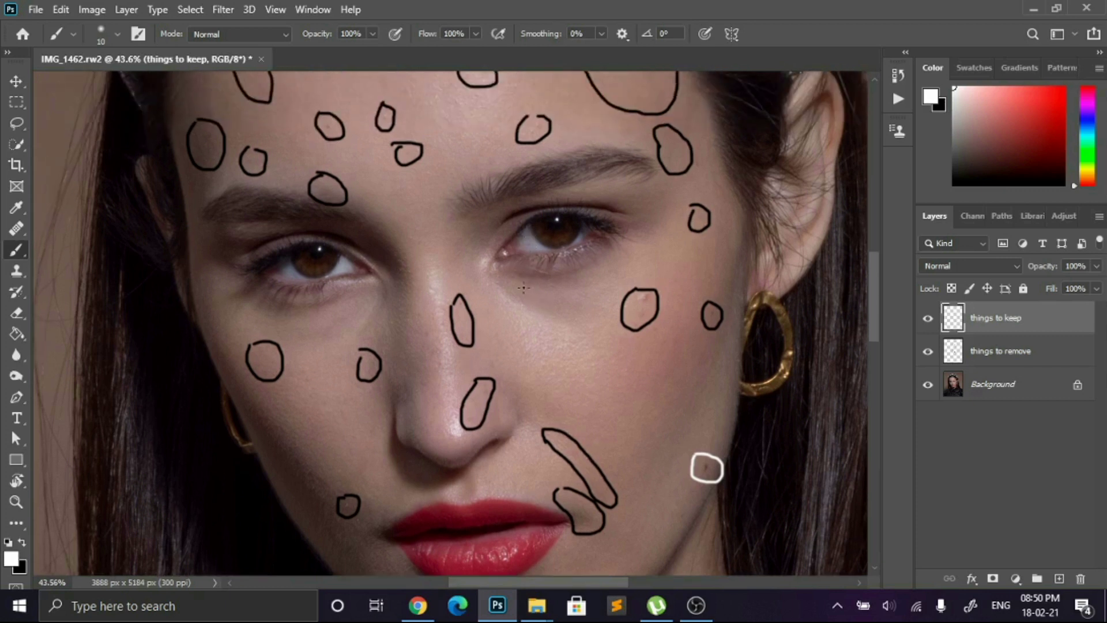
pyautogui.scroll(3, 513, 271)
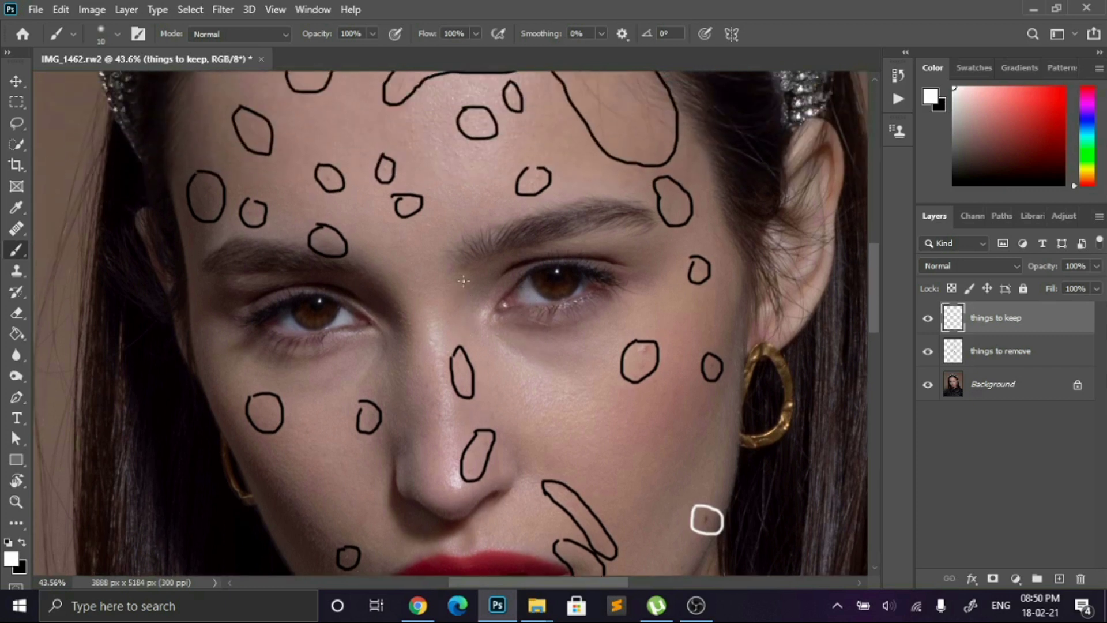
pyautogui.scroll(-3, 471, 269)
pyautogui.scroll(-4, 472, 268)
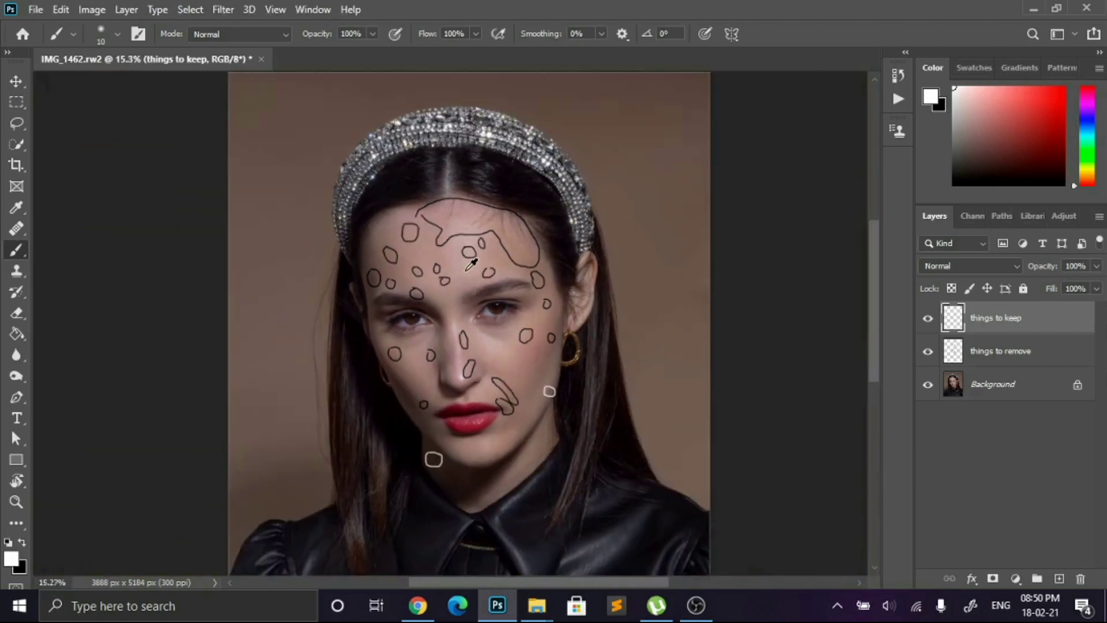
# - Add another layer on top of the stack and name it "from background"
pyautogui.click(1061, 578)
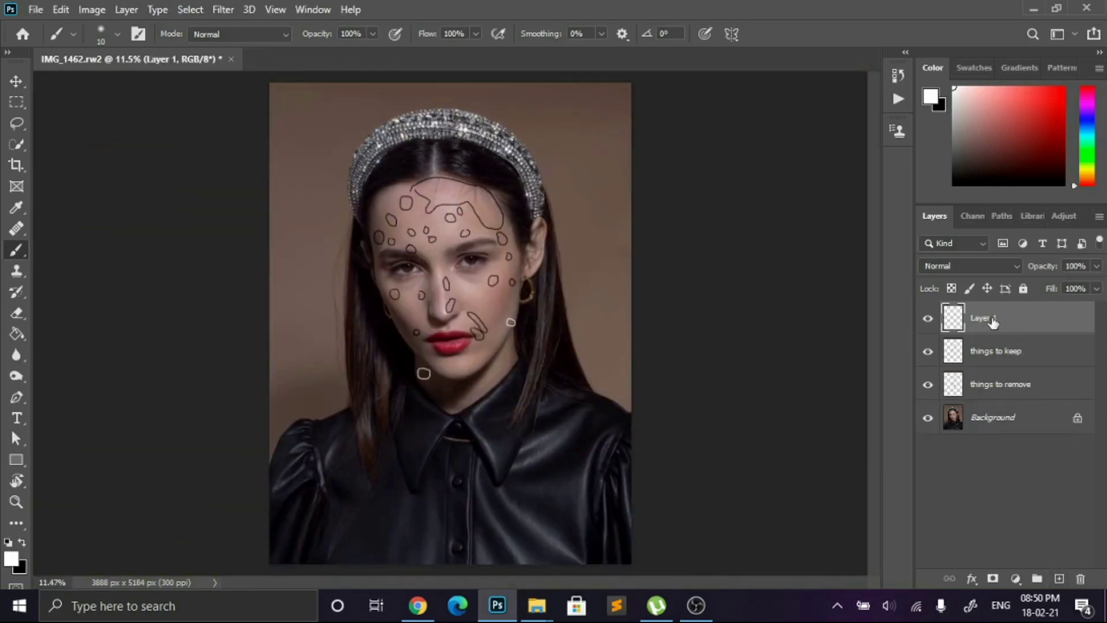
pyautogui.doubleClick(986, 318)
pyautogui.write('fi')
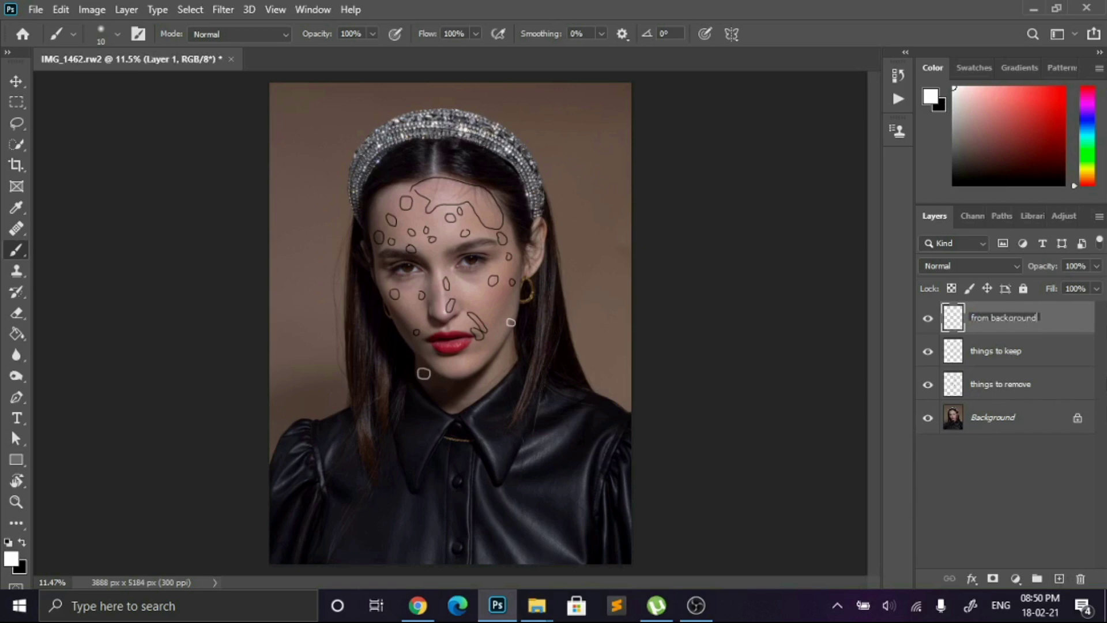
pyautogui.press('Return')
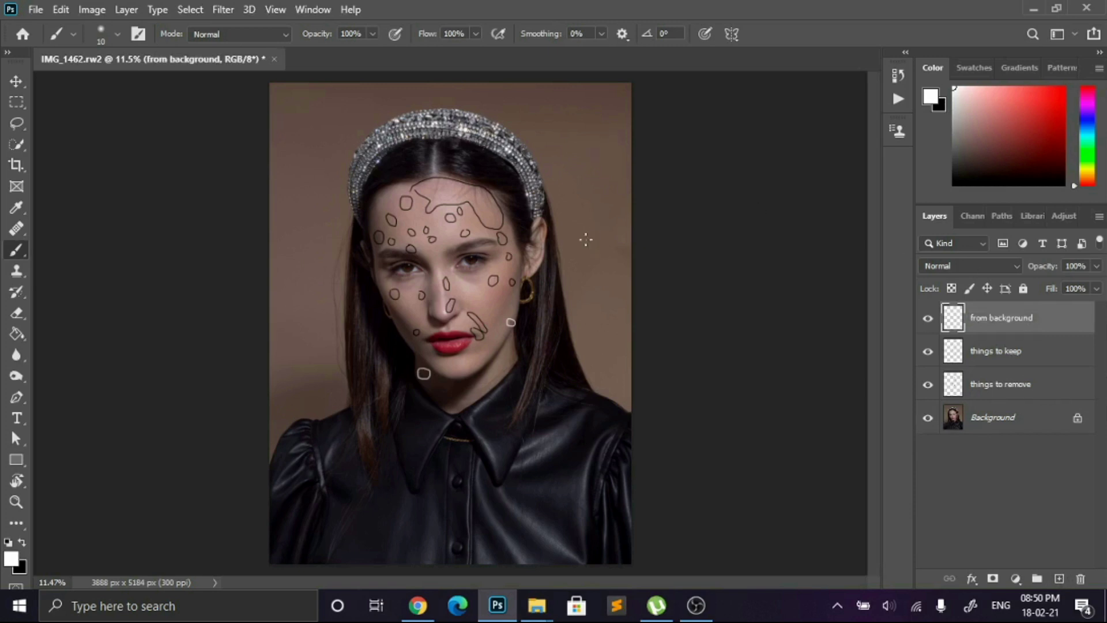
# - Outline the uneven patch at the background's edge beside the face with a black brush
pyautogui.press('x')
pyautogui.scroll(5, 586, 233)
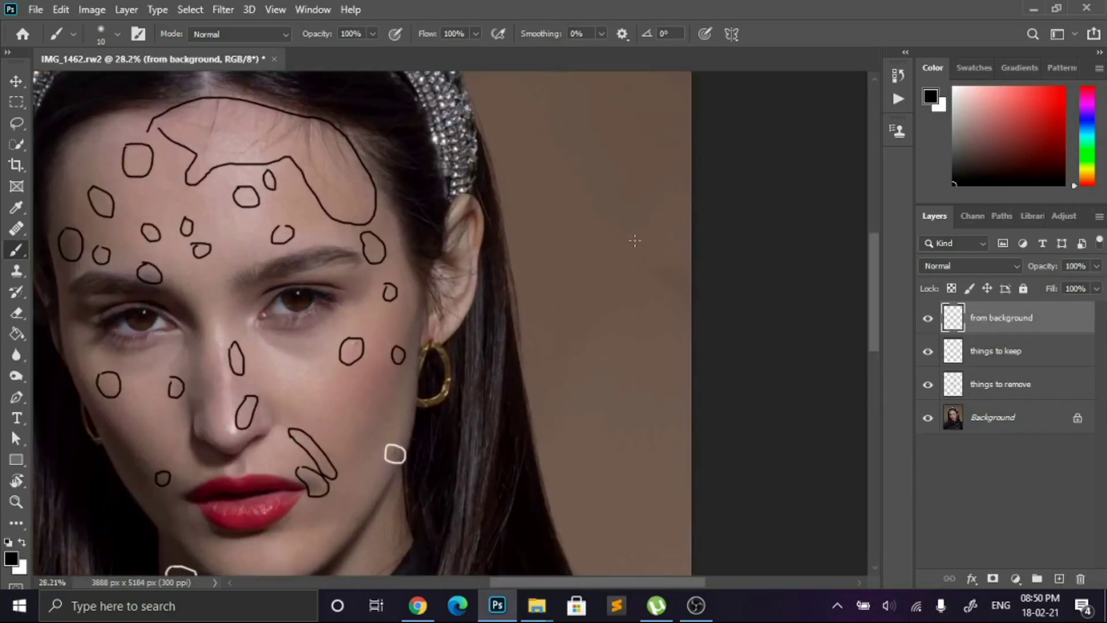
pyautogui.moveTo(645, 219)
pyautogui.mouseDown()
pyautogui.moveTo(623, 311)
pyautogui.moveTo(697, 341)
pyautogui.mouseUp()
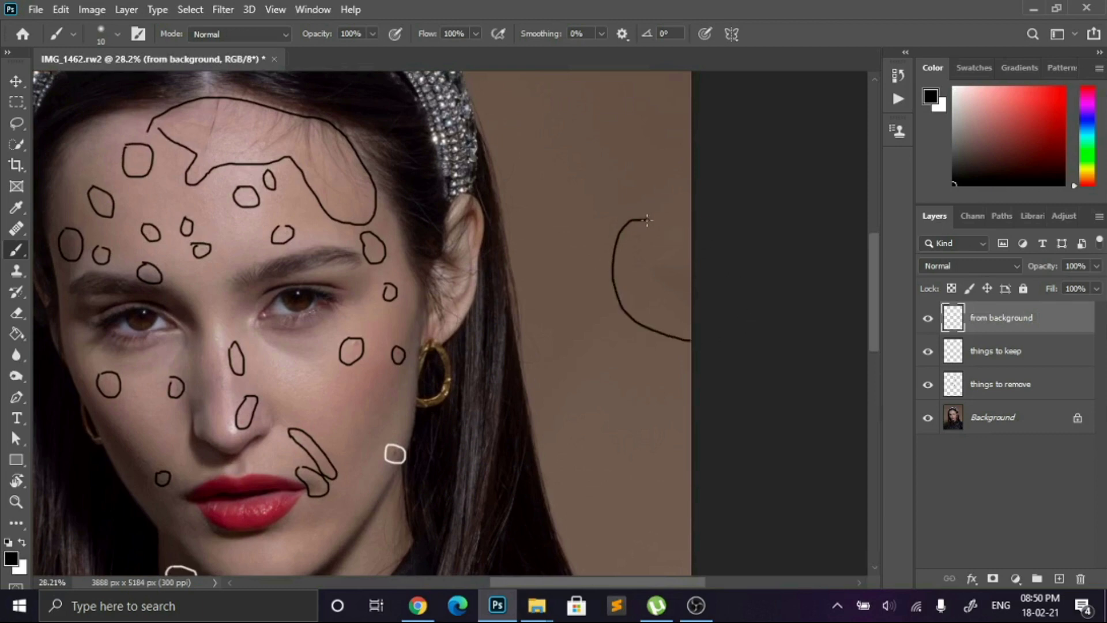
pyautogui.scroll(-5, 494, 210)
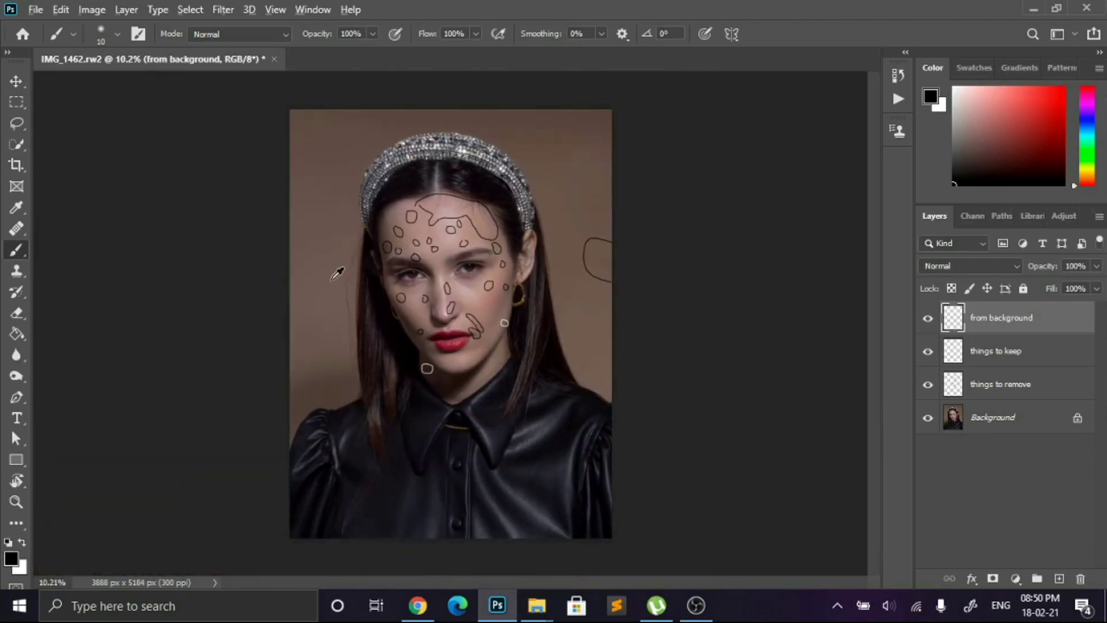
# - Outline the flyaway hairs against the background on both sides of the head in black
pyautogui.scroll(4, 337, 273)
pyautogui.moveTo(348, 177)
pyautogui.mouseDown()
pyautogui.moveTo(319, 301)
pyautogui.moveTo(352, 457)
pyautogui.moveTo(372, 198)
pyautogui.moveTo(353, 176)
pyautogui.mouseUp()
pyautogui.scroll(-4, 375, 178)
pyautogui.scroll(6, 732, 396)
pyautogui.moveTo(562, 166)
pyautogui.mouseDown()
pyautogui.moveTo(580, 277)
pyautogui.moveTo(603, 232)
pyautogui.moveTo(568, 168)
pyautogui.mouseUp()
pyautogui.scroll(-5, 526, 231)
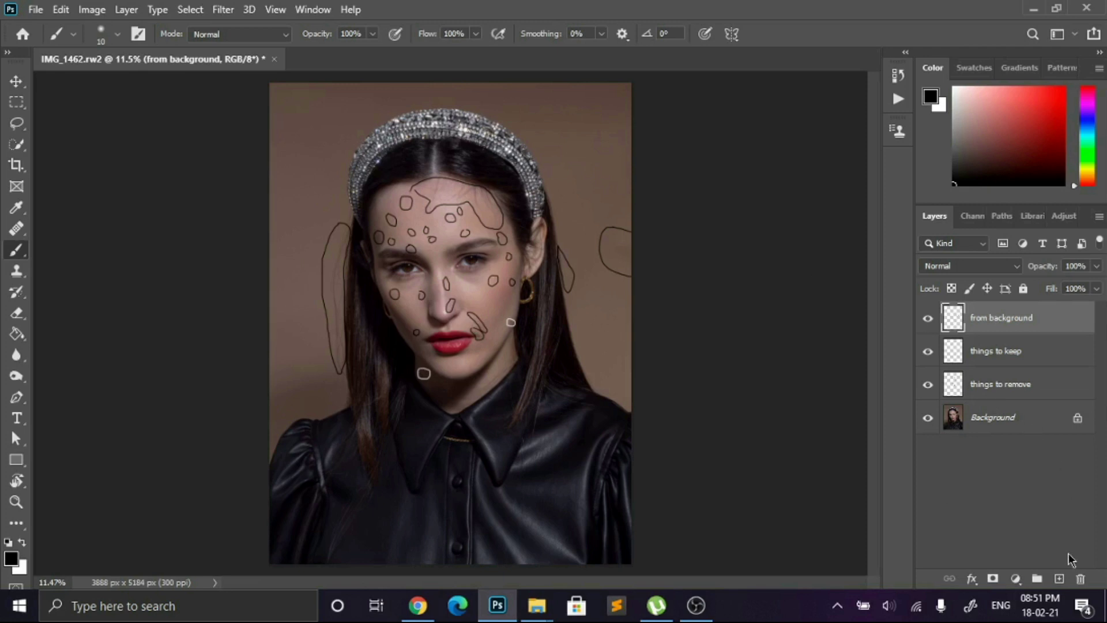
# - Group the three marking layers, name the group "Cleanup" and expand it
pyautogui.keyDown('shift'); pyautogui.click(1039, 386); pyautogui.keyUp('shift')
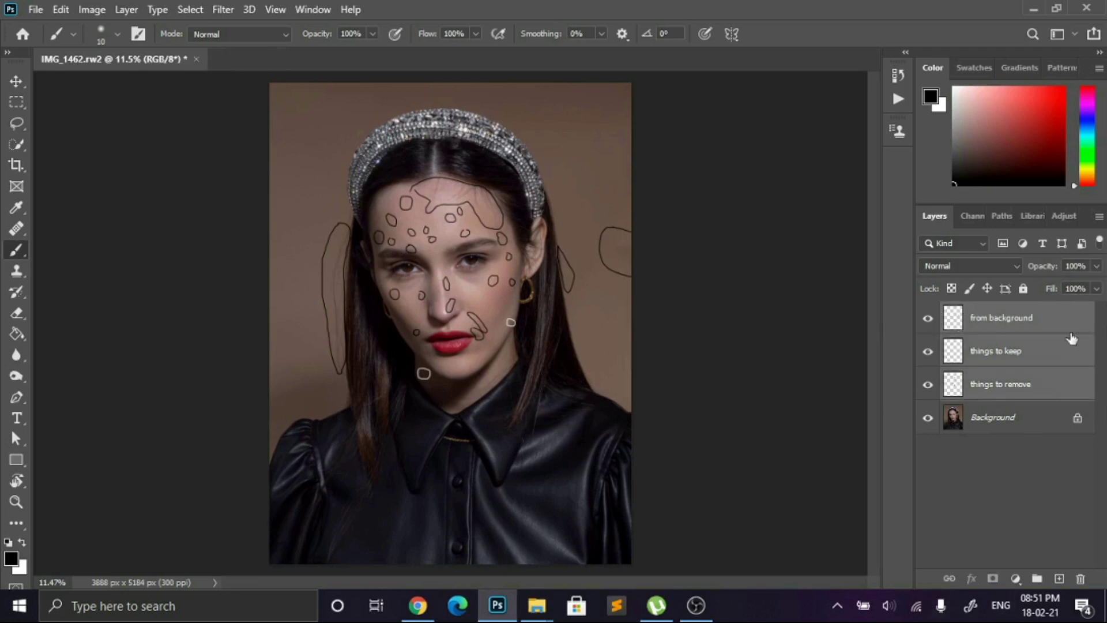
pyautogui.hotkey('ctrl', 'g')
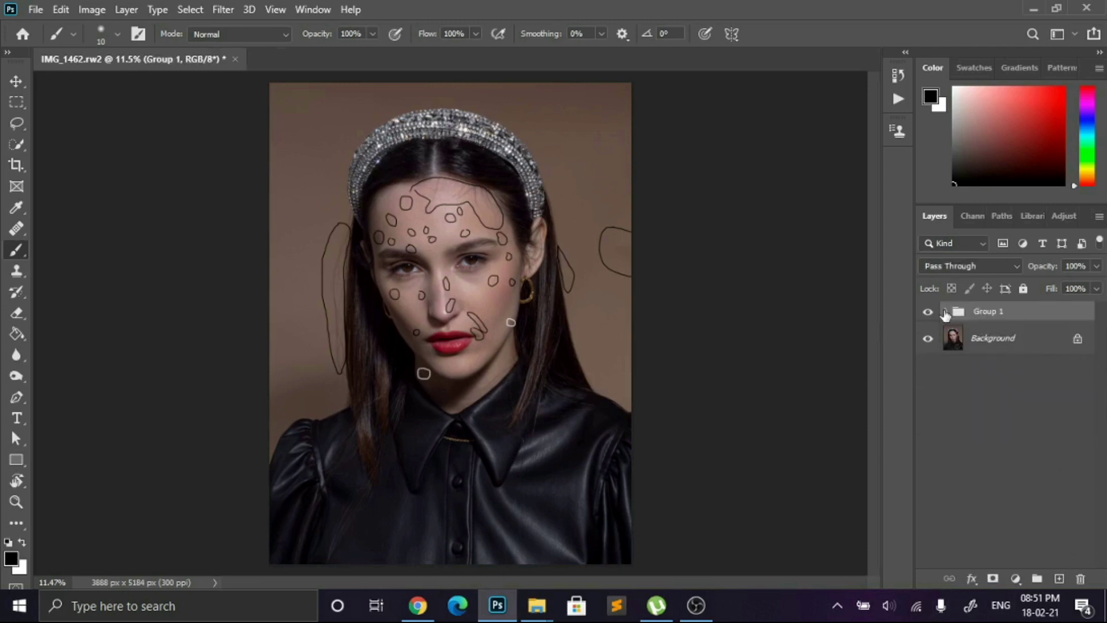
pyautogui.doubleClick(989, 311)
pyautogui.write('Cleanup')
pyautogui.press('Return')
pyautogui.click(945, 312)
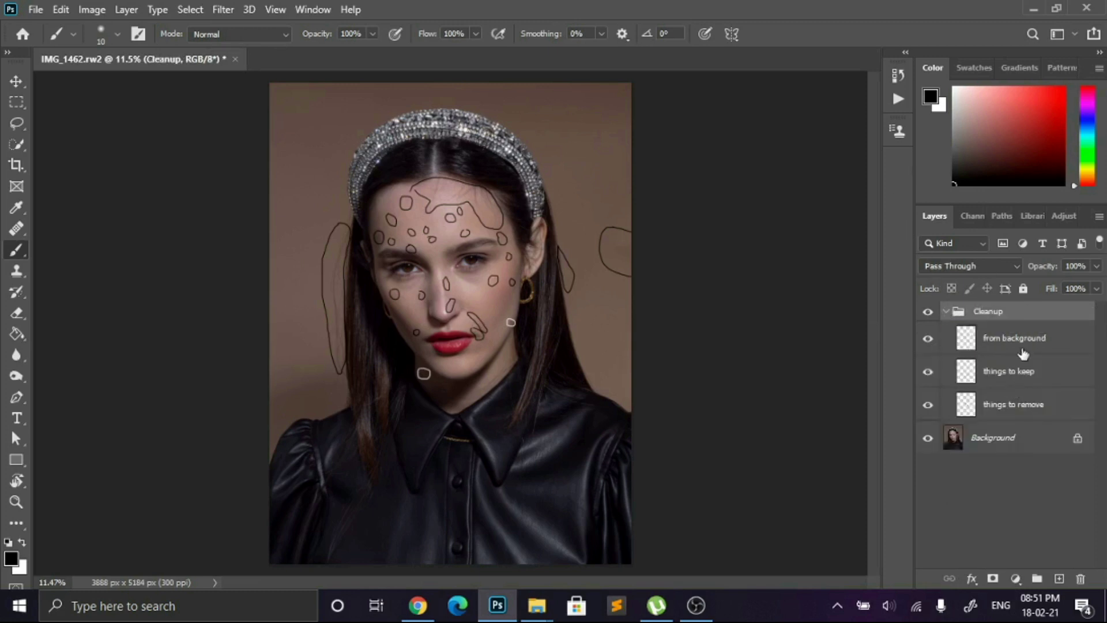
# - Delete the "from background", "things to keep" and "things to remove" layers from the Cleanup group
pyautogui.click(1020, 346)
pyautogui.keyDown('shift'); pyautogui.click(1046, 375); pyautogui.keyUp('shift')
pyautogui.keyDown('shift'); pyautogui.click(1049, 406); pyautogui.keyUp('shift')
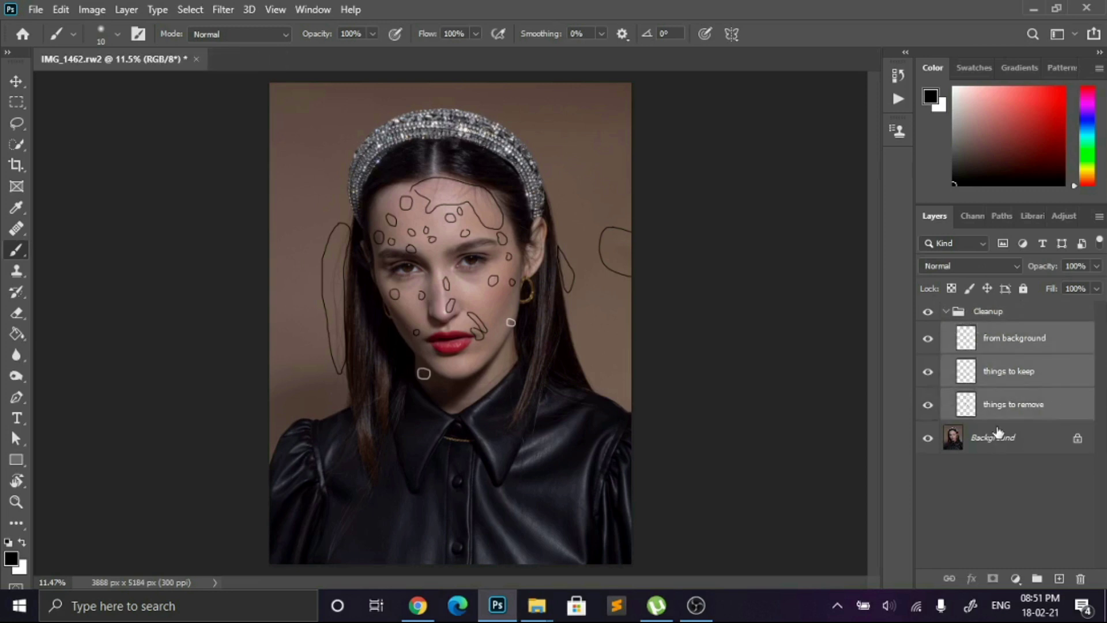
pyautogui.press('Delete')
# - Add a new empty layer above the Background and move it into the Cleanup group
pyautogui.click(1024, 349)
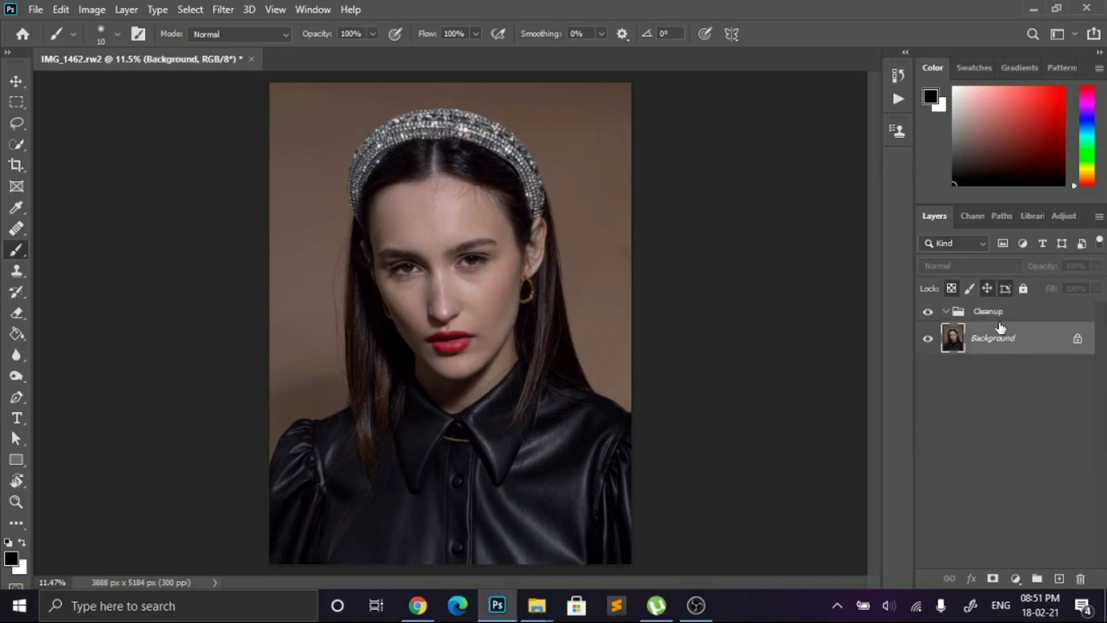
pyautogui.click(1060, 578)
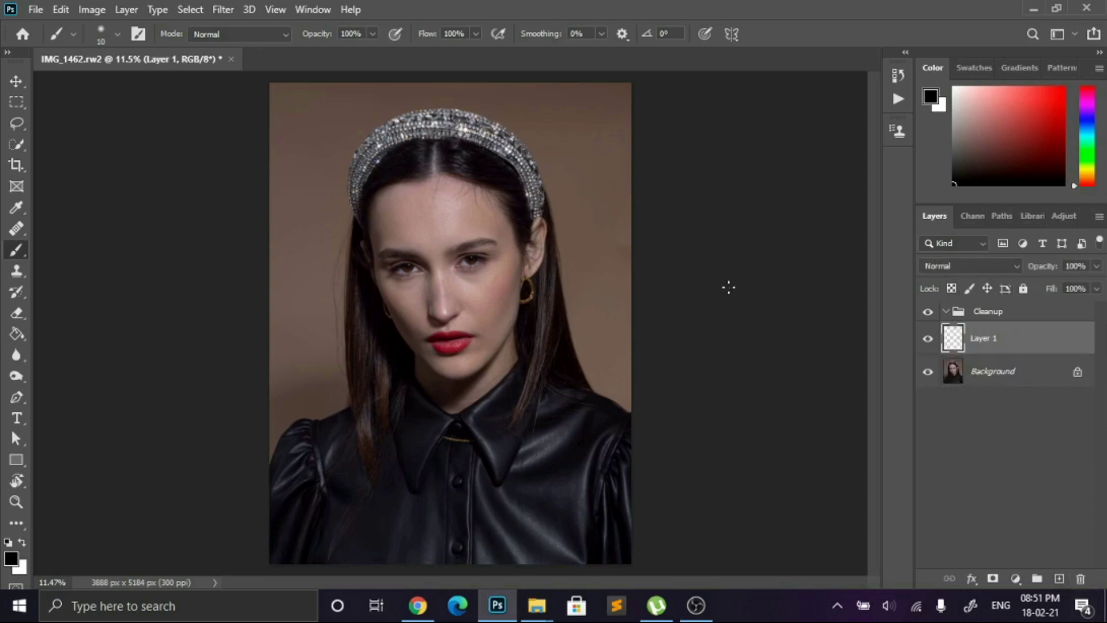
pyautogui.moveTo(980, 343); pyautogui.dragTo(981, 318)
# - Choose the Healing Brush and set its blending mode to Lighten for the dark blemishes on the forehead
pyautogui.click(16, 228)
pyautogui.press('x')
pyautogui.scroll(5, 406, 173)
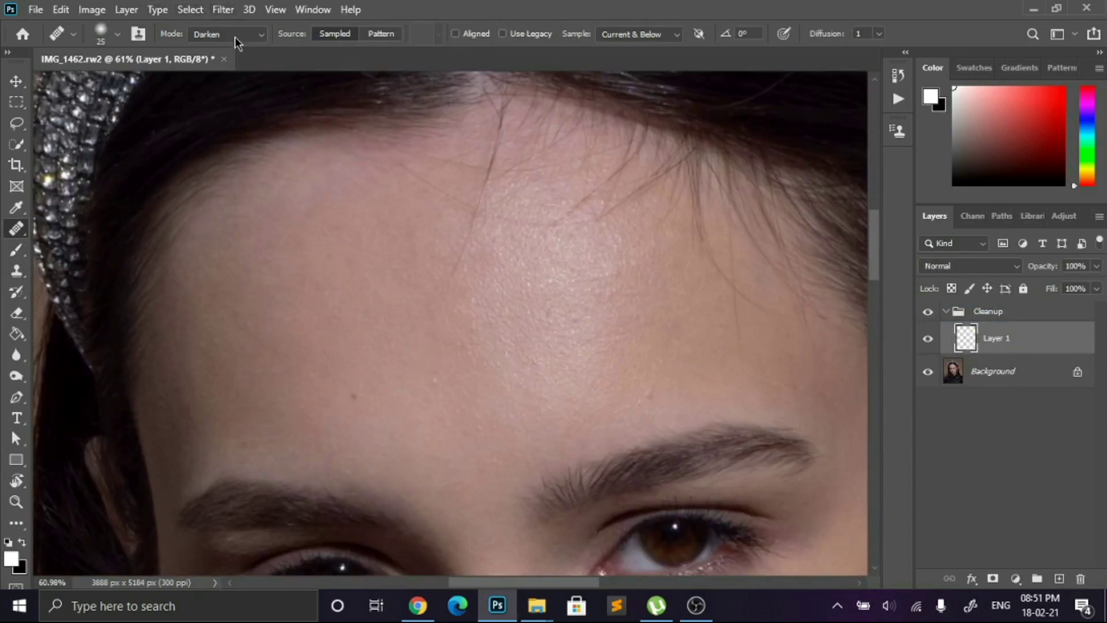
pyautogui.click(235, 35)
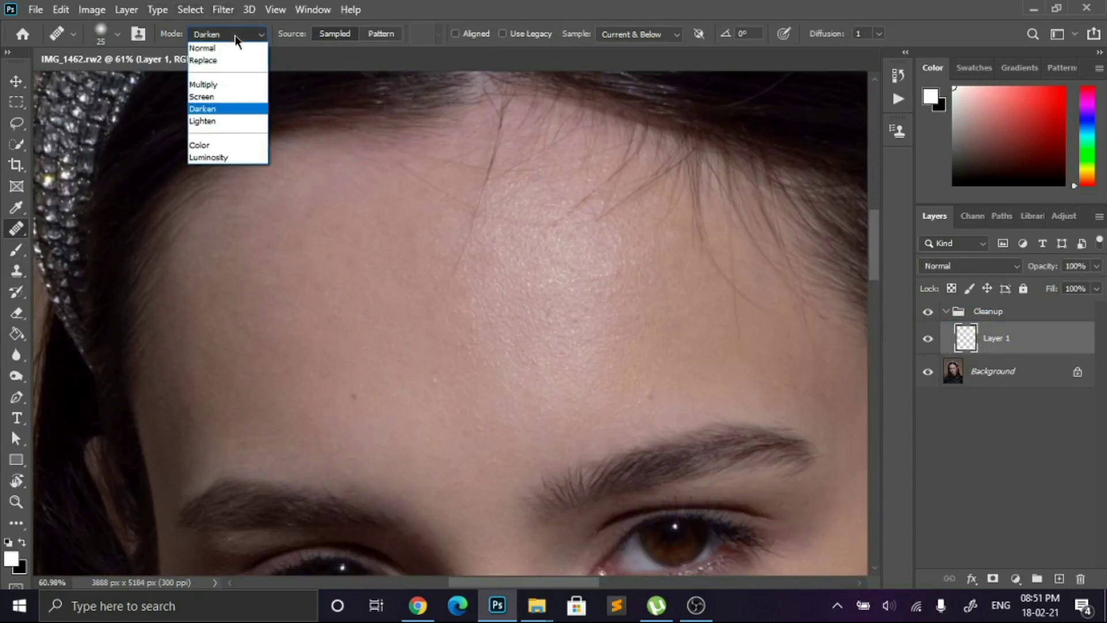
pyautogui.click(229, 122)
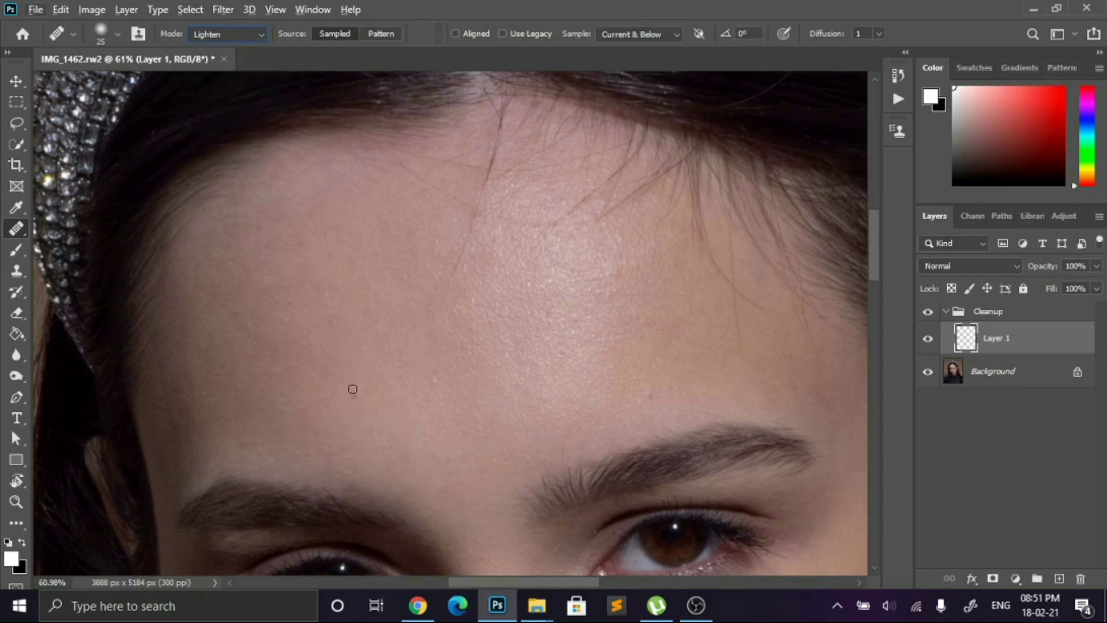
pyautogui.click(230, 34)
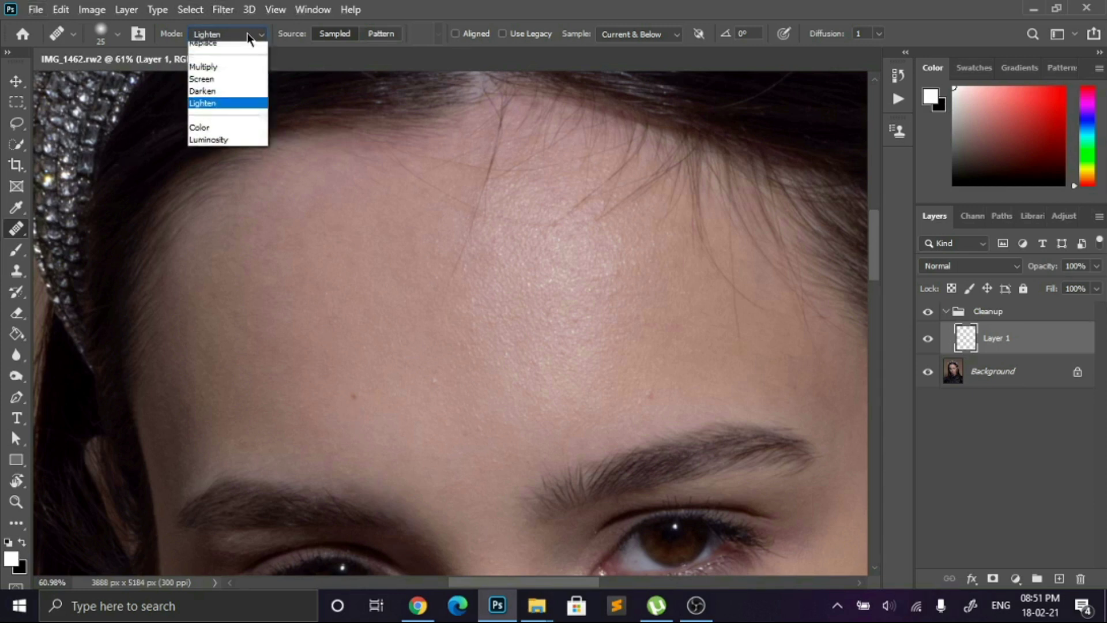
pyautogui.click(236, 109)
pyautogui.moveTo(873, 258); pyautogui.dragTo(880, 327)
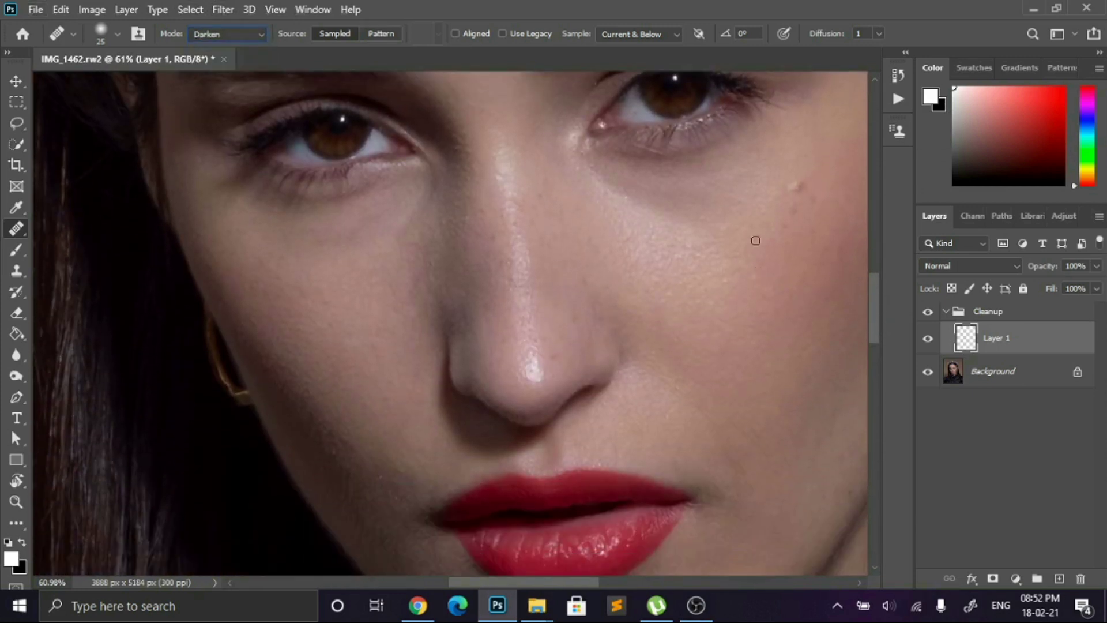
pyautogui.moveTo(876, 341); pyautogui.dragTo(878, 259)
pyautogui.click(202, 36)
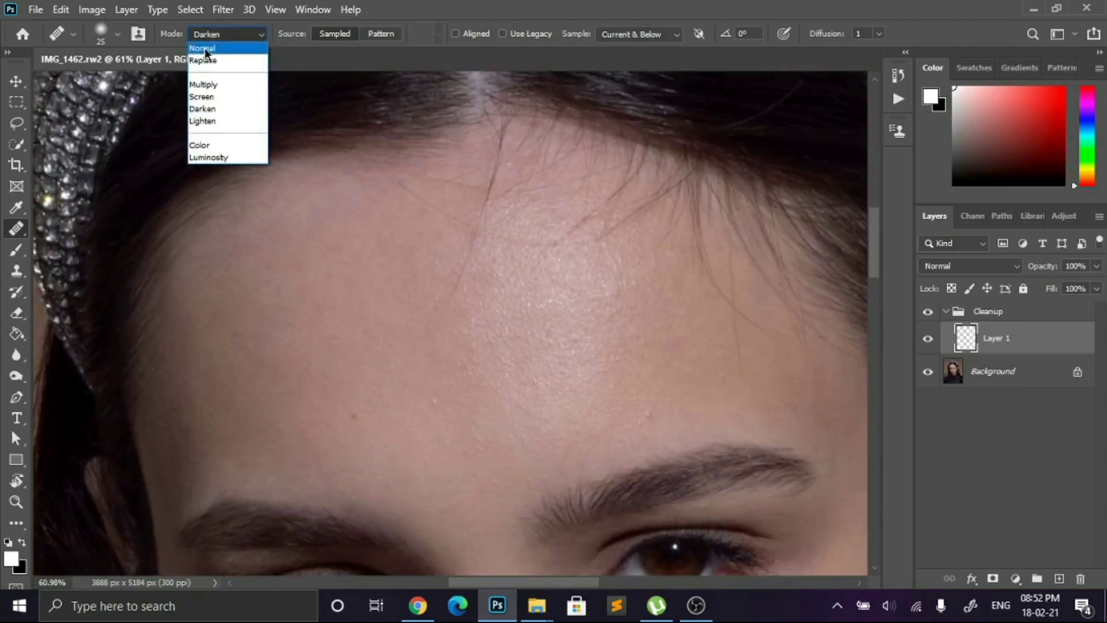
pyautogui.click(226, 123)
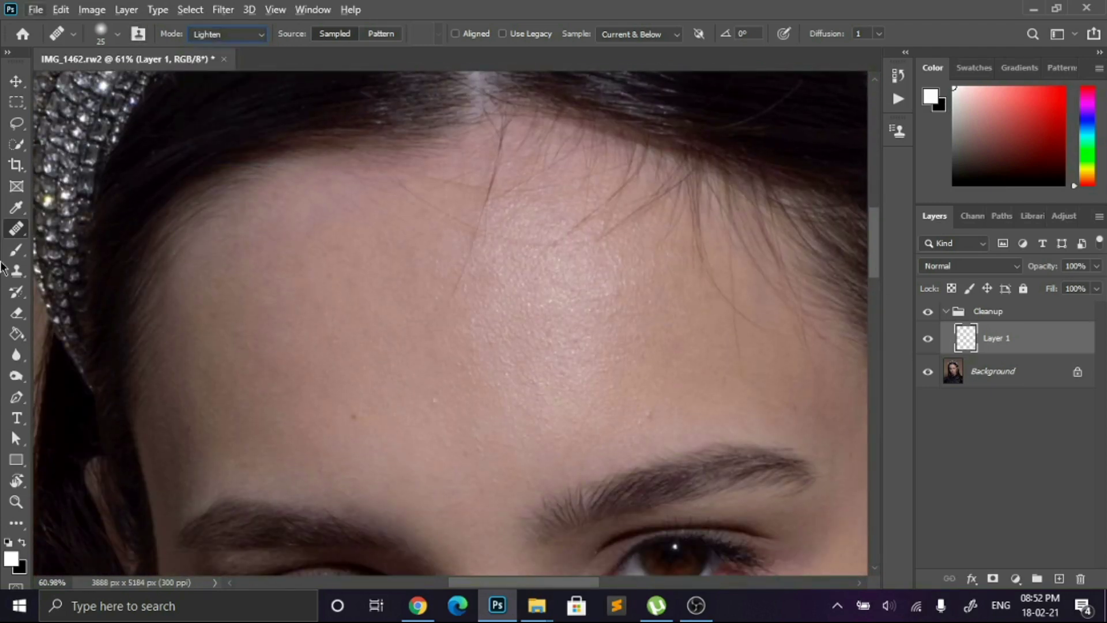
# - Heal the dark mole above the eyebrow and the small blemishes near the middle of the forehead with a size 40 brush
pyautogui.scroll(3, 297, 425)
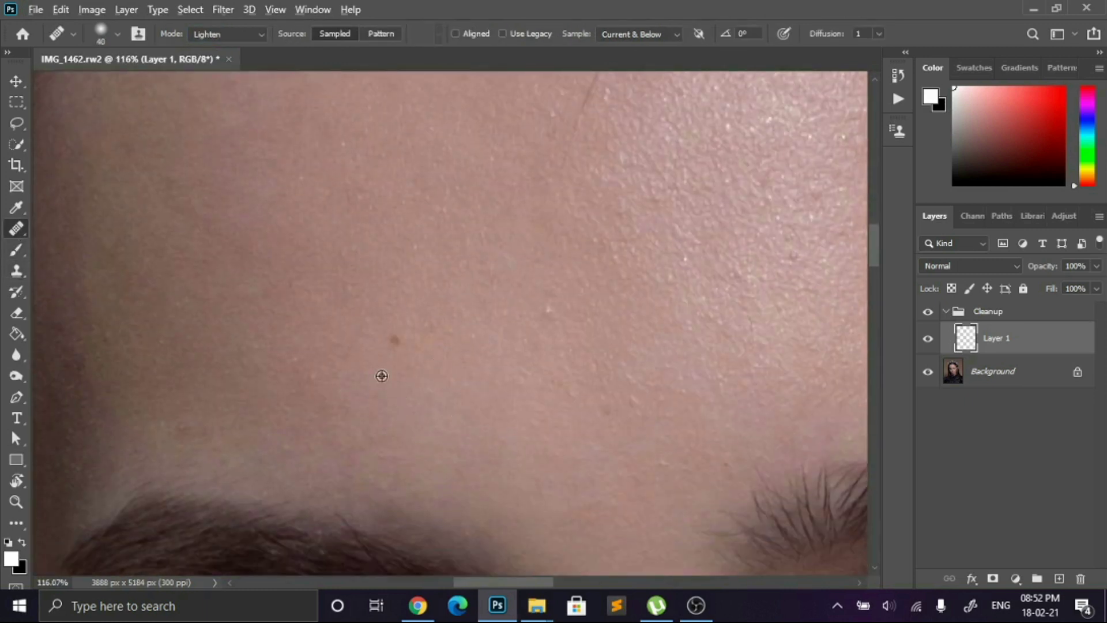
pyautogui.click(392, 341)
pyautogui.scroll(-3, 507, 329)
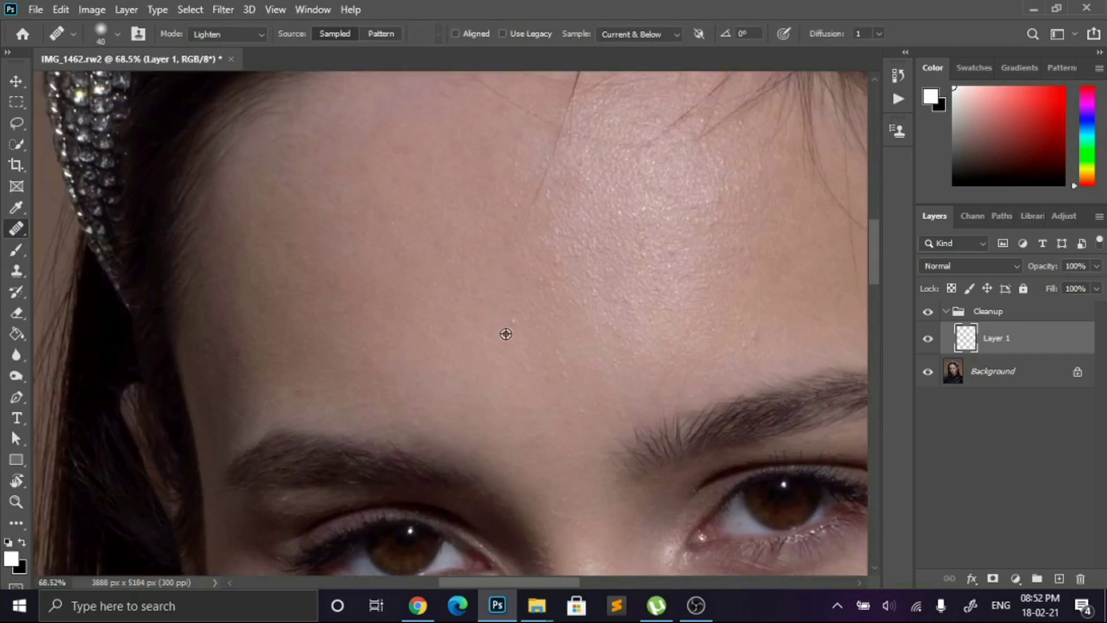
pyautogui.scroll(4, 585, 313)
pyautogui.hscroll(2, 365, 346)
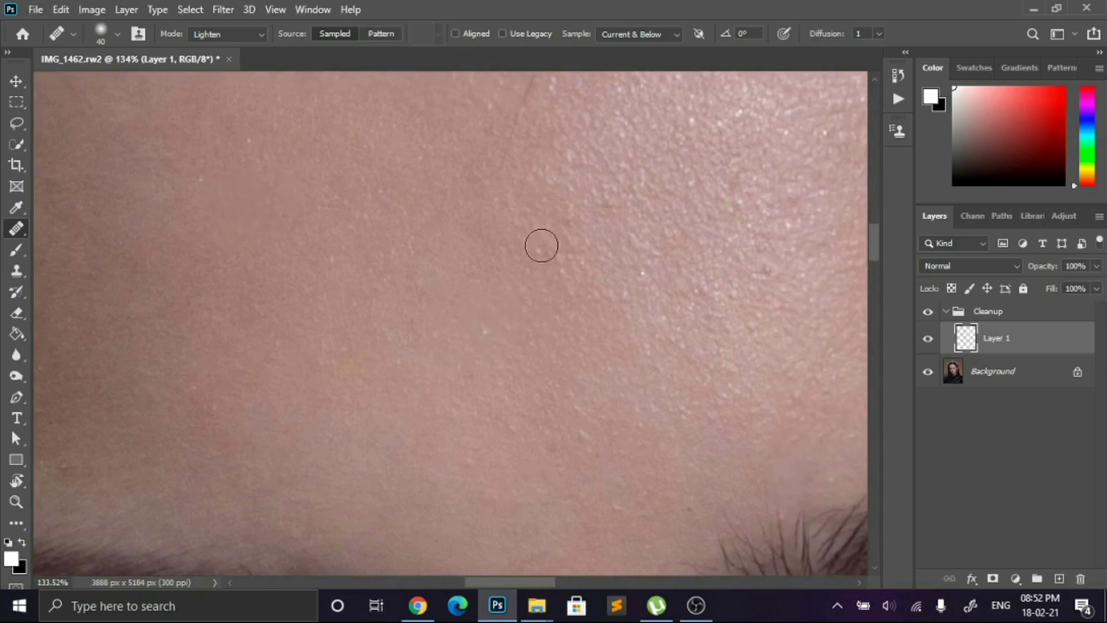
pyautogui.scroll(2, 514, 326)
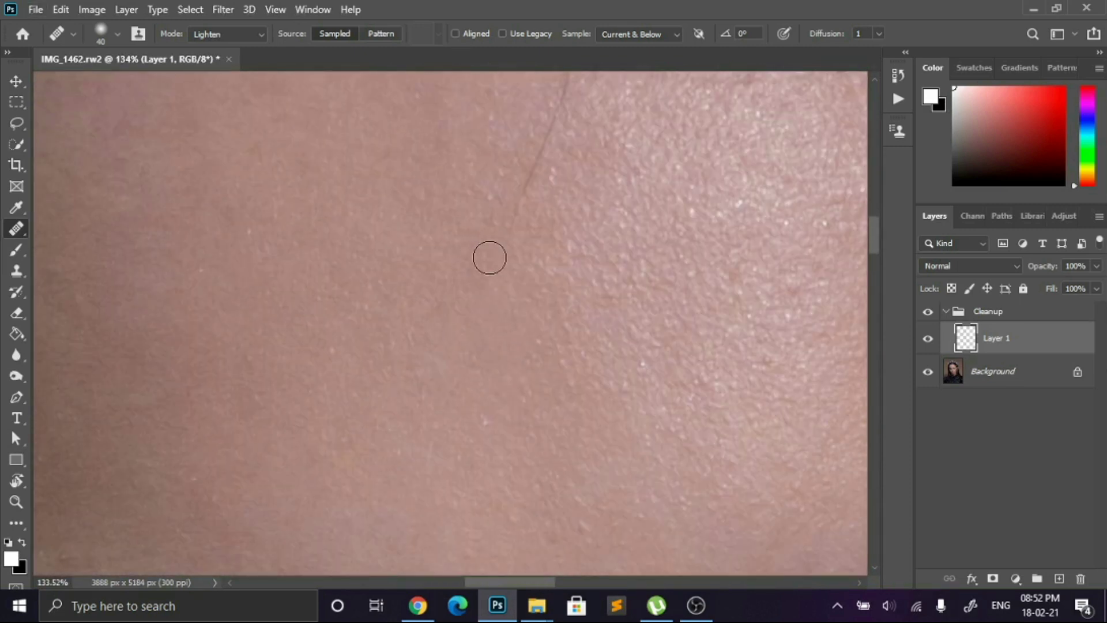
pyautogui.scroll(-5, 619, 231)
pyautogui.scroll(4, 632, 250)
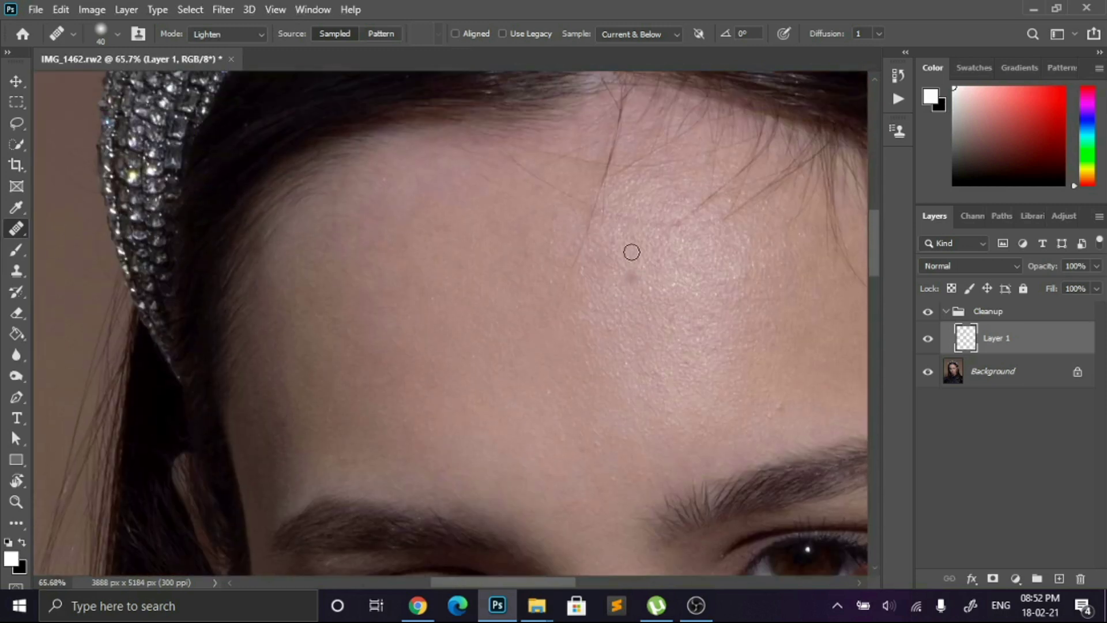
# - Heal the fine lower end of the long stray strand on the middle of the forehead, adjusting the brush between sizes 15 and 30
pyautogui.press('[')
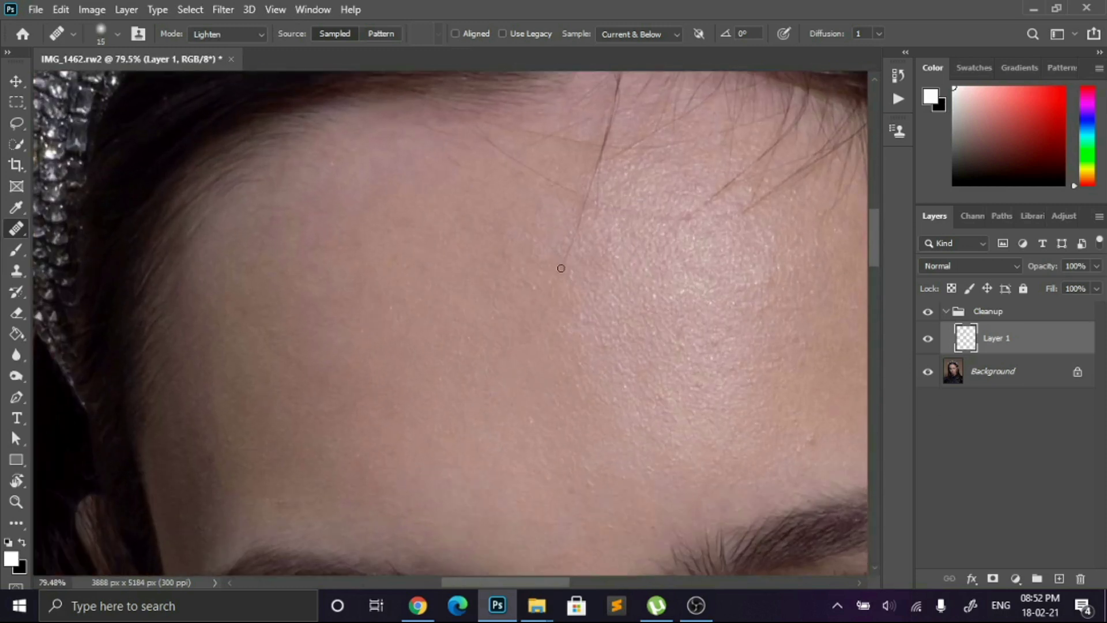
pyautogui.scroll(4, 583, 274)
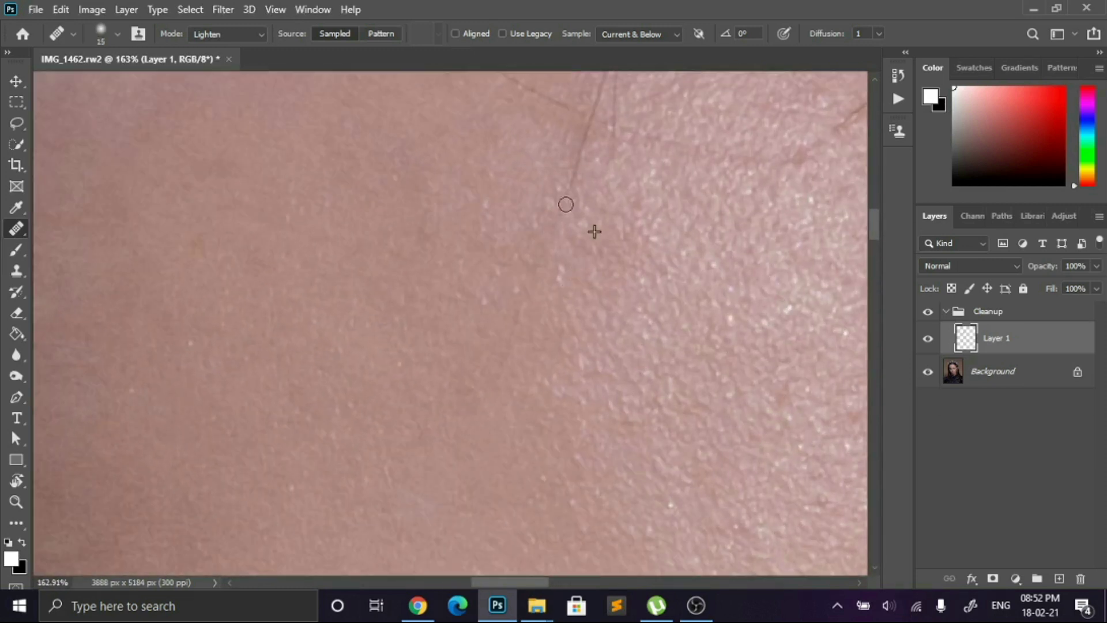
pyautogui.scroll(-3, 577, 311)
pyautogui.scroll(2, 517, 309)
pyautogui.press(']')
pyautogui.press(']')
pyautogui.press(']')
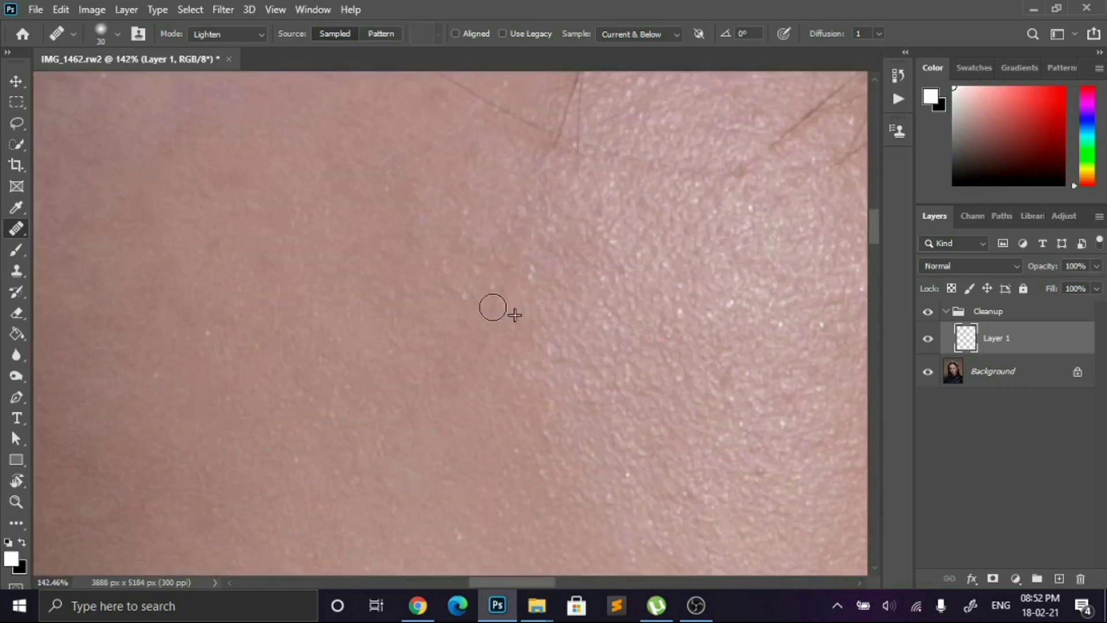
# - Heal the diagonal stray hairs below the hairline and the long curved strand towards the temple with a size 25 brush
pyautogui.scroll(-3, 634, 320)
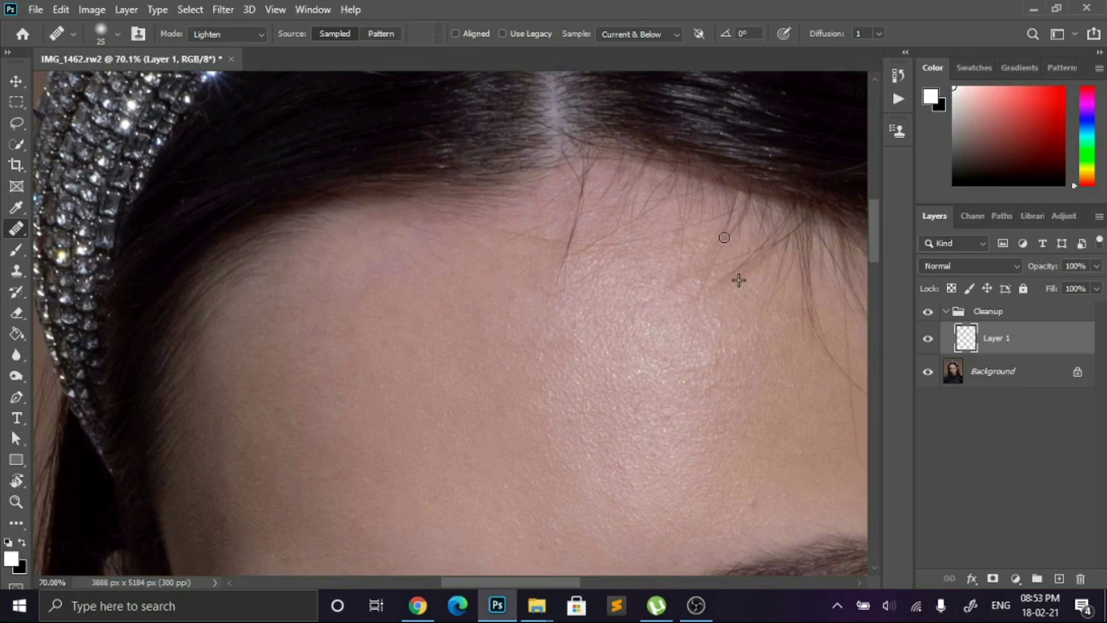
pyautogui.scroll(3, 612, 399)
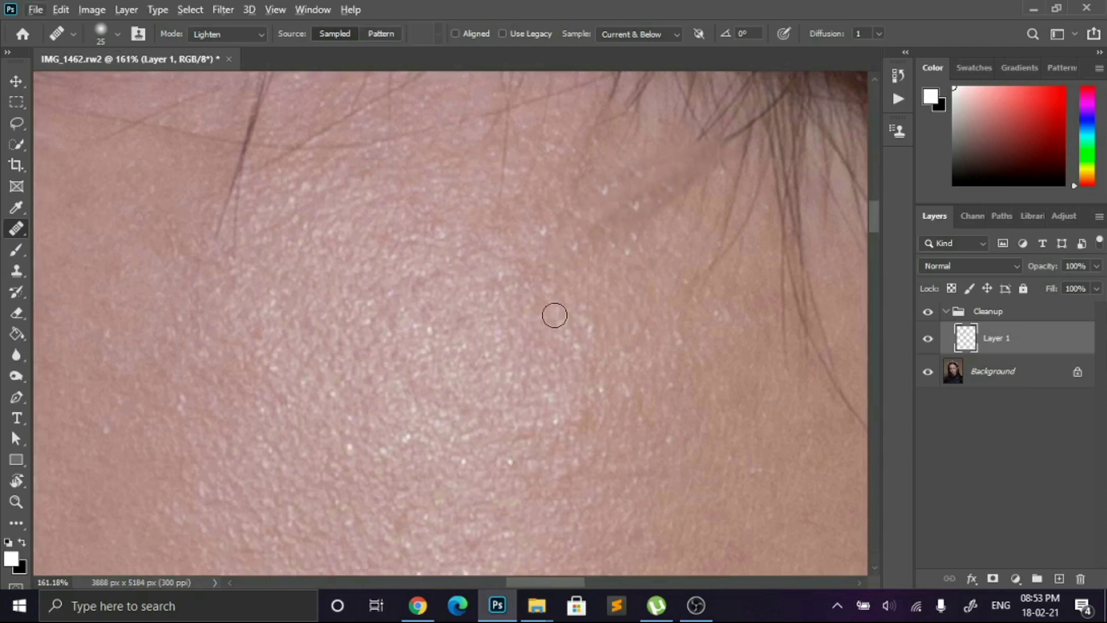
pyautogui.scroll(-3, 553, 317)
pyautogui.scroll(1, 662, 448)
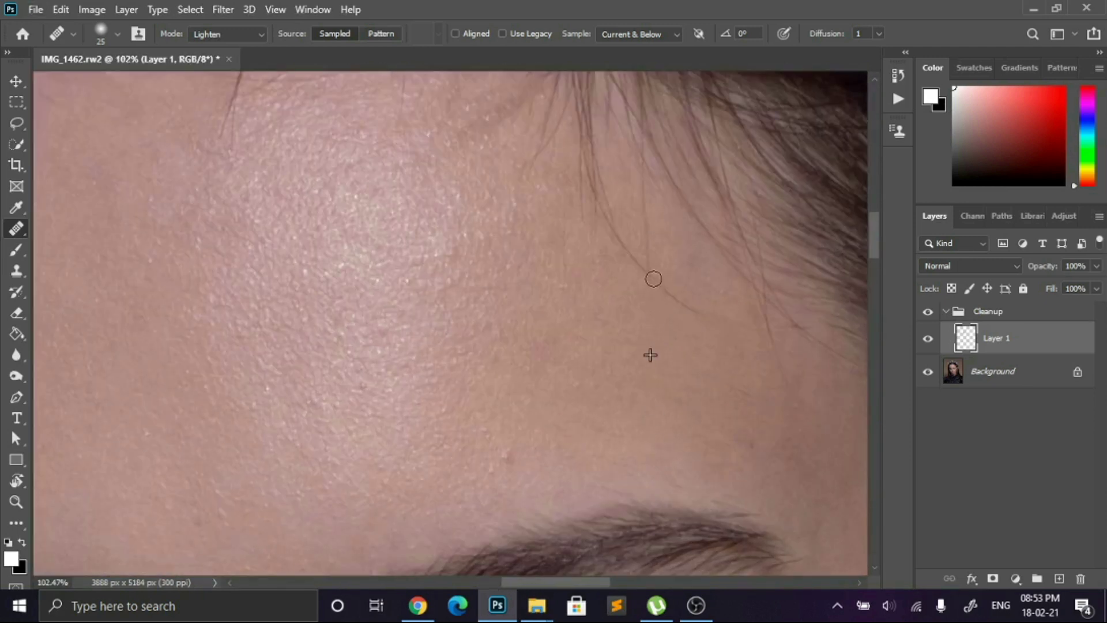
pyautogui.scroll(2, 666, 337)
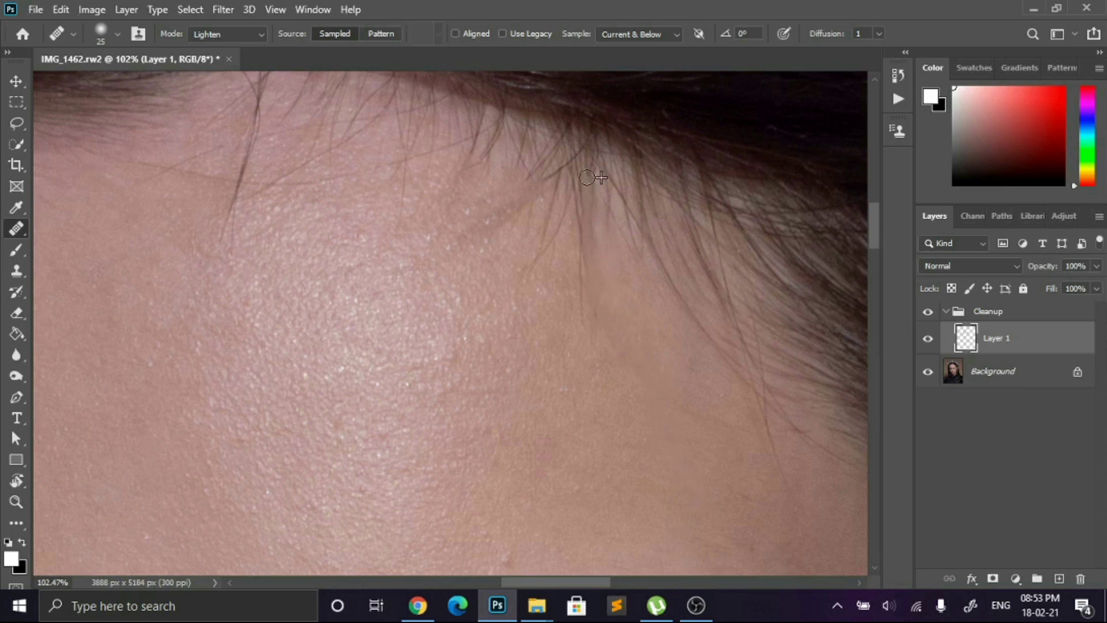
# - Heal the dark strand hanging onto the forehead below the hair parting
pyautogui.scroll(2, 627, 296)
pyautogui.moveTo(235, 304)
pyautogui.mouseDown()
pyautogui.moveTo(225, 300)
pyautogui.moveTo(261, 161)
pyautogui.mouseUp()
pyautogui.keyDown('alt'); pyautogui.click(268, 291); pyautogui.keyUp('alt')
pyautogui.moveTo(247, 260)
pyautogui.mouseDown()
pyautogui.moveTo(318, 258)
pyautogui.moveTo(475, 212)
pyautogui.mouseUp()
pyautogui.scroll(-5, 284, 301)
pyautogui.scroll(6, 292, 294)
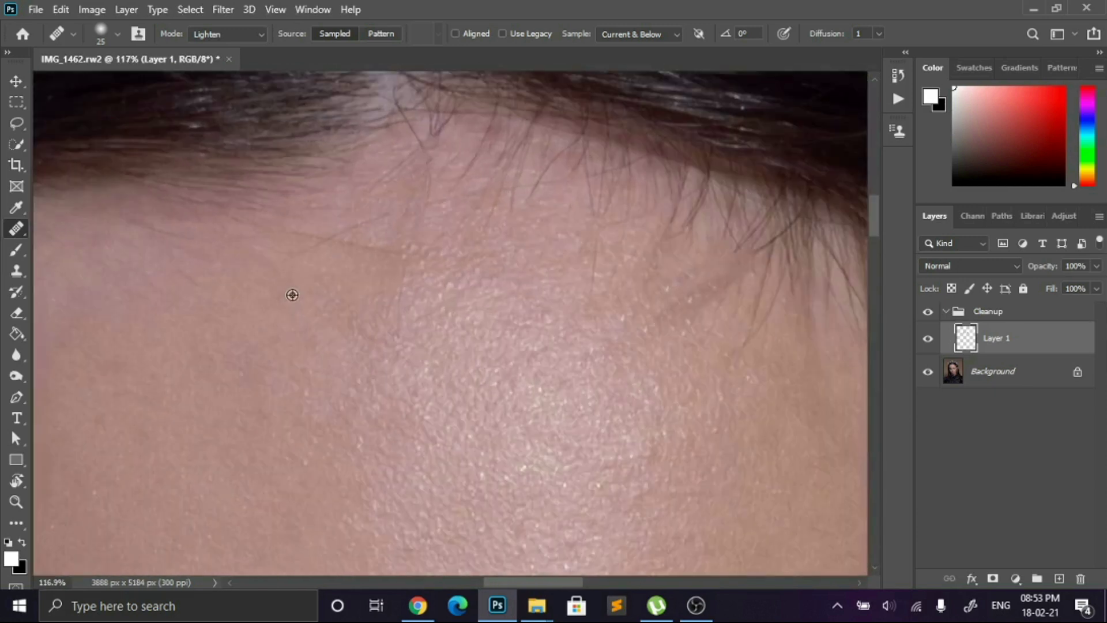
# - Heal the thin hair crossing the upper forehead and the loose hair ends near the temple above the eyebrow
pyautogui.moveTo(371, 247)
pyautogui.mouseDown()
pyautogui.moveTo(330, 239)
pyautogui.moveTo(677, 158)
pyautogui.mouseUp()
pyautogui.scroll(-5, 701, 203)
pyautogui.scroll(3, 721, 265)
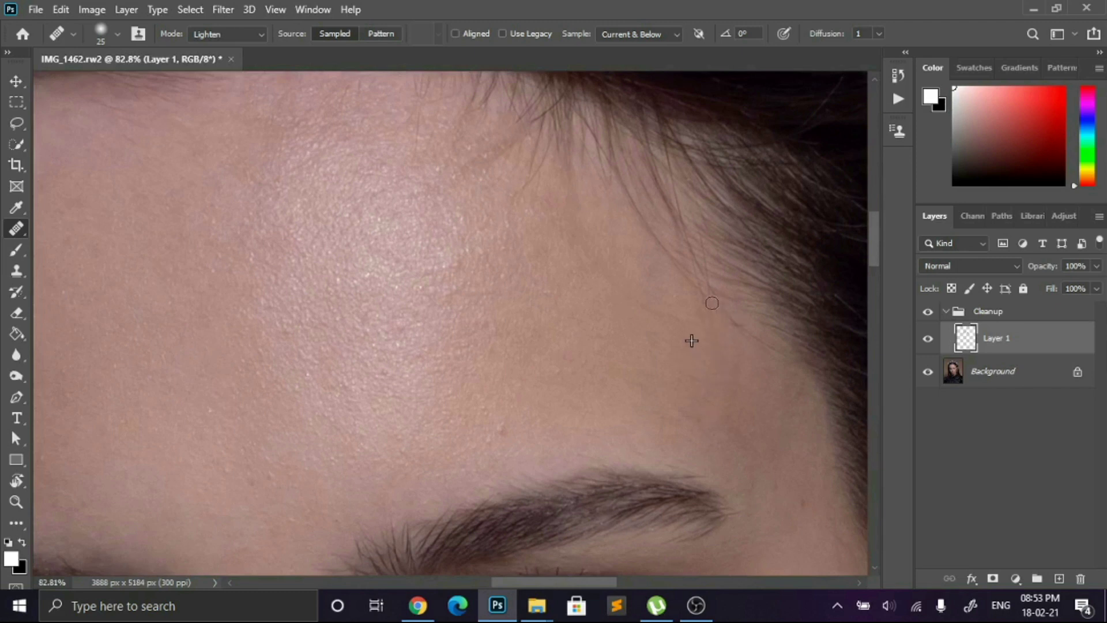
pyautogui.scroll(-4, 559, 282)
pyautogui.scroll(3, 408, 262)
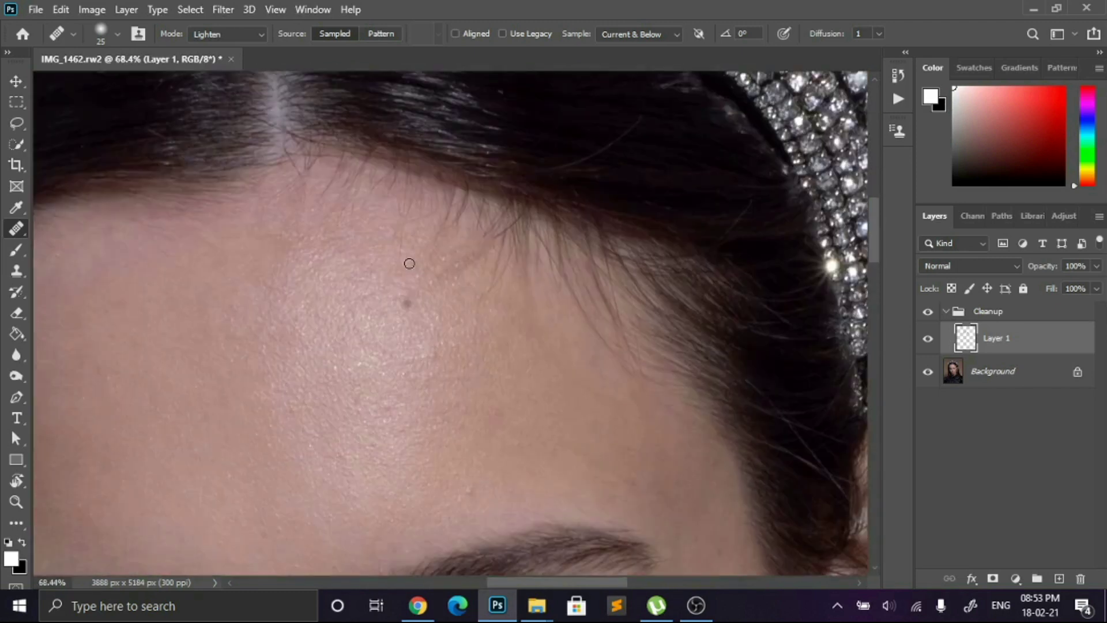
# - Heal the short stray hairs directly below the hair parting
pyautogui.scroll(3, 285, 262)
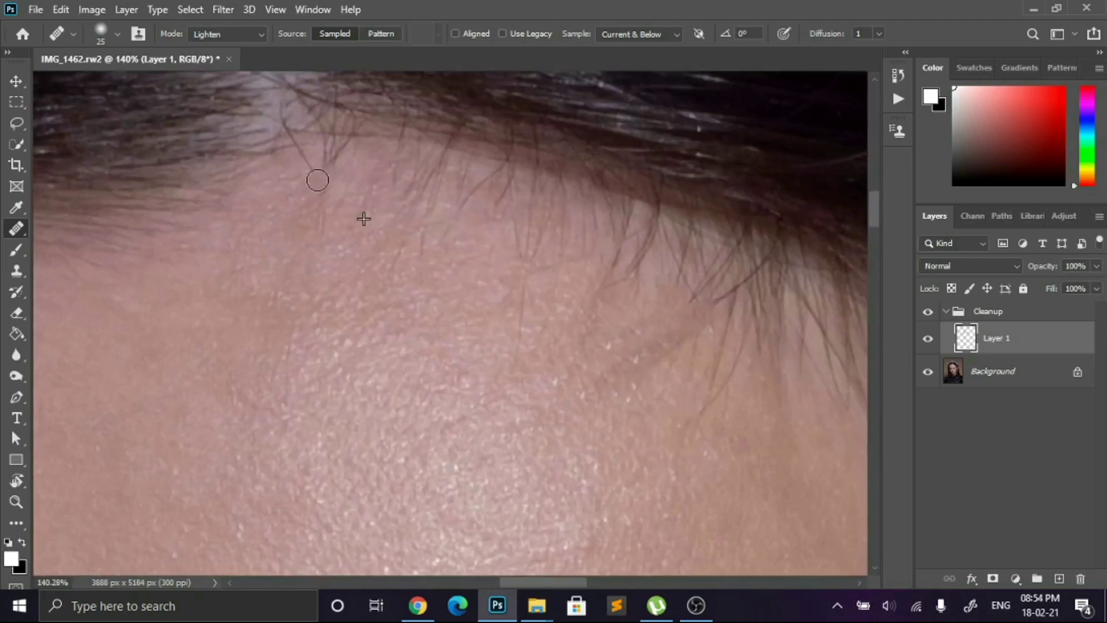
pyautogui.scroll(-4, 325, 249)
pyautogui.scroll(3, 477, 281)
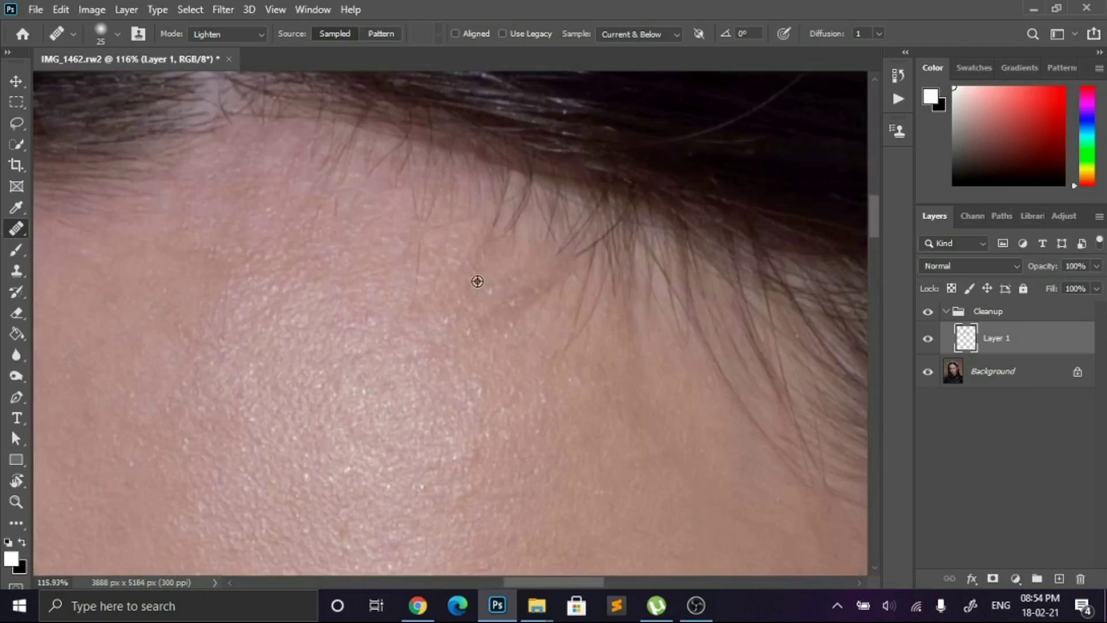
# - Enlarge the healing brush to 90 and heal the fine baby hairs along the upper hairline
pyautogui.press(']')
pyautogui.press(']')
pyautogui.press(']')
pyautogui.press(']')
pyautogui.press(']')
pyautogui.press(']')
pyautogui.moveTo(336, 214); pyautogui.dragTo(335, 163)
pyautogui.keyDown('alt'); pyautogui.click(412, 254); pyautogui.keyUp('alt')
pyautogui.moveTo(413, 249); pyautogui.dragTo(410, 179)
pyautogui.keyDown('alt'); pyautogui.click(499, 323); pyautogui.keyUp('alt')
pyautogui.moveTo(480, 256)
pyautogui.mouseDown()
pyautogui.moveTo(504, 218)
pyautogui.moveTo(458, 195)
pyautogui.mouseUp()
pyautogui.keyDown('alt'); pyautogui.click(546, 342); pyautogui.keyUp('alt')
pyautogui.moveTo(560, 280)
pyautogui.mouseDown()
pyautogui.moveTo(576, 248)
pyautogui.moveTo(578, 369)
pyautogui.moveTo(605, 309)
pyautogui.moveTo(598, 256)
pyautogui.mouseUp()
pyautogui.scroll(-8, 597, 256)
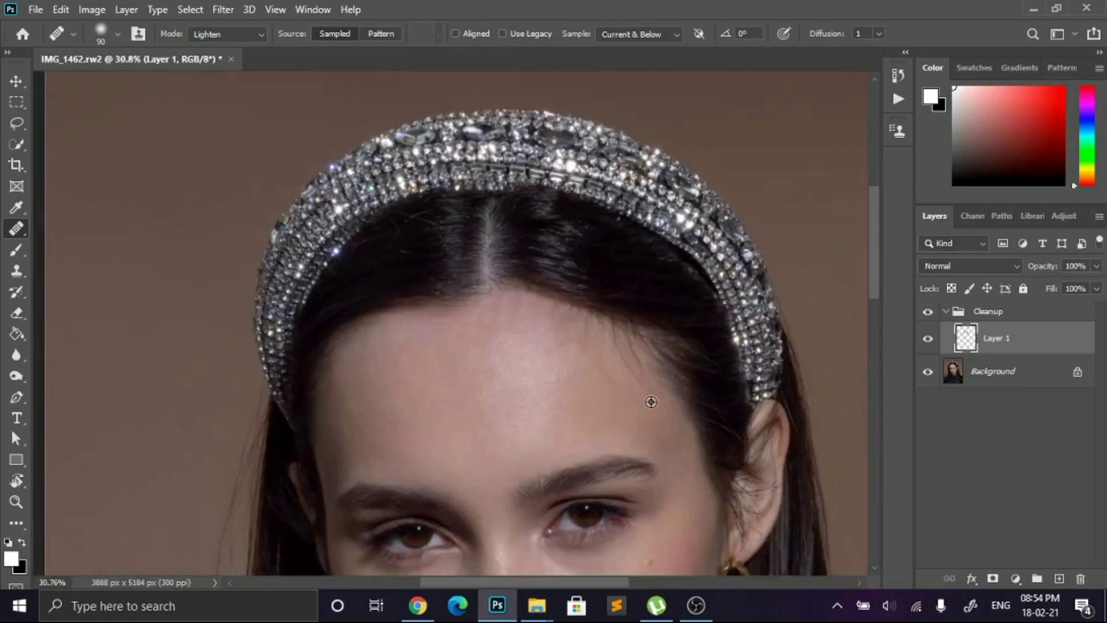
# - Heal the remaining loose hairs at the temple and along the forehead's hairline with the size 90 brush
pyautogui.scroll(4, 689, 379)
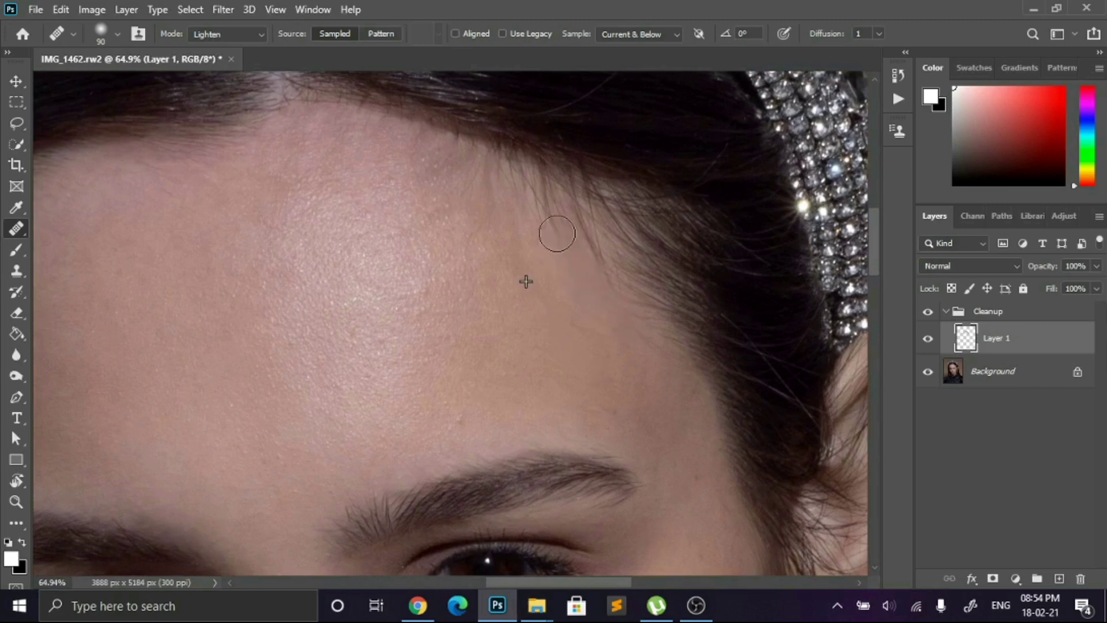
pyautogui.scroll(-5, 502, 189)
pyautogui.scroll(5, 459, 279)
pyautogui.scroll(1, 460, 279)
pyautogui.keyDown('alt'); pyautogui.click(341, 276); pyautogui.keyUp('alt')
pyautogui.moveTo(408, 248); pyautogui.dragTo(374, 233)
pyautogui.scroll(-3, 580, 233)
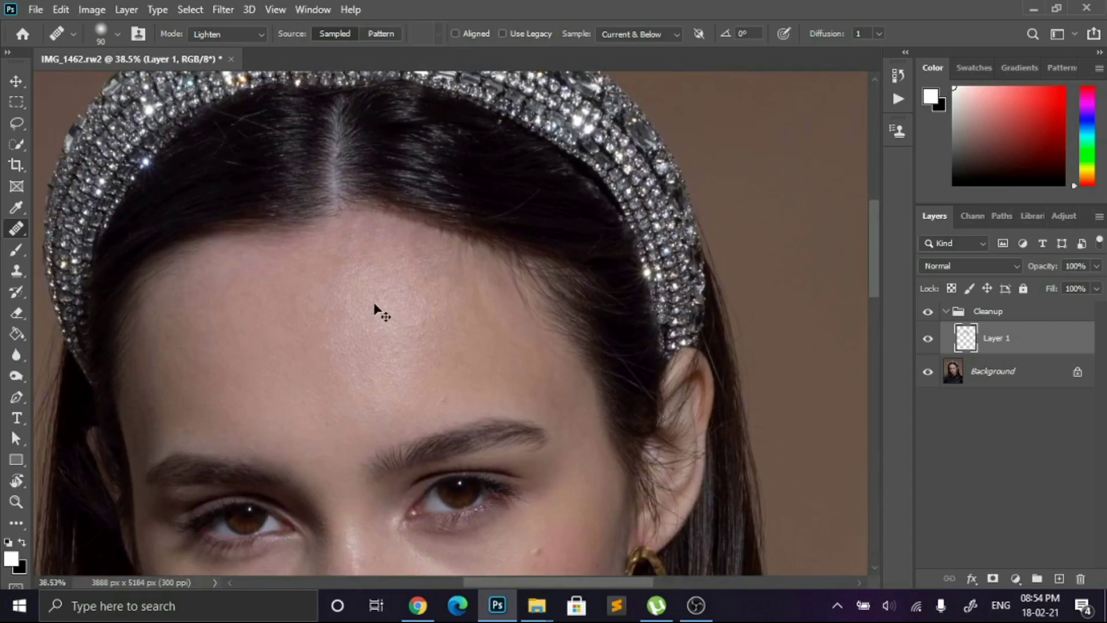
pyautogui.scroll(3, 507, 369)
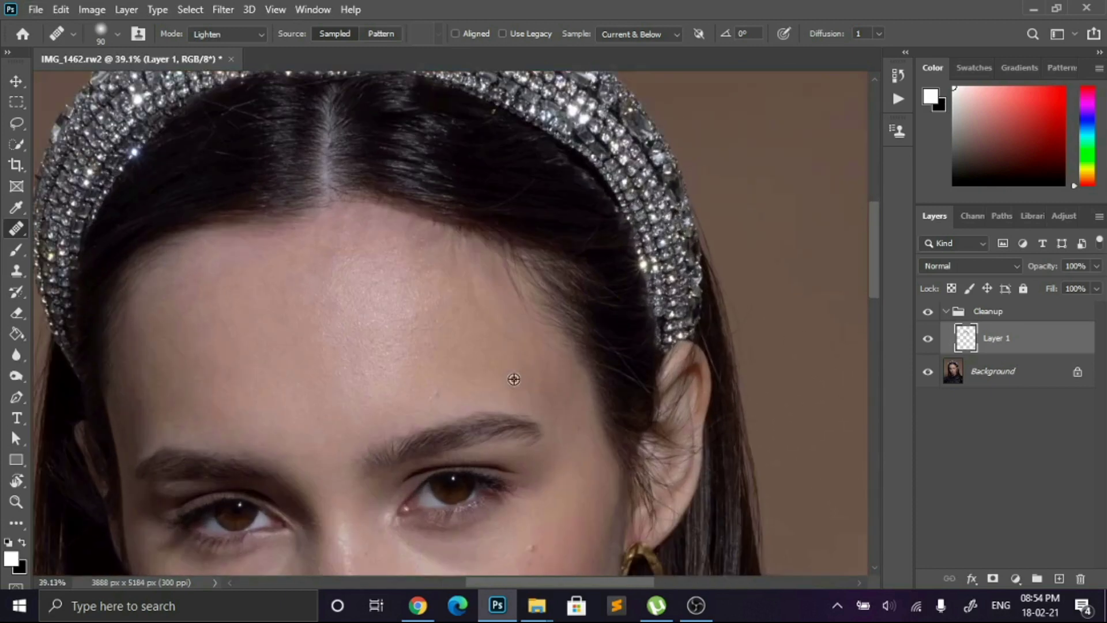